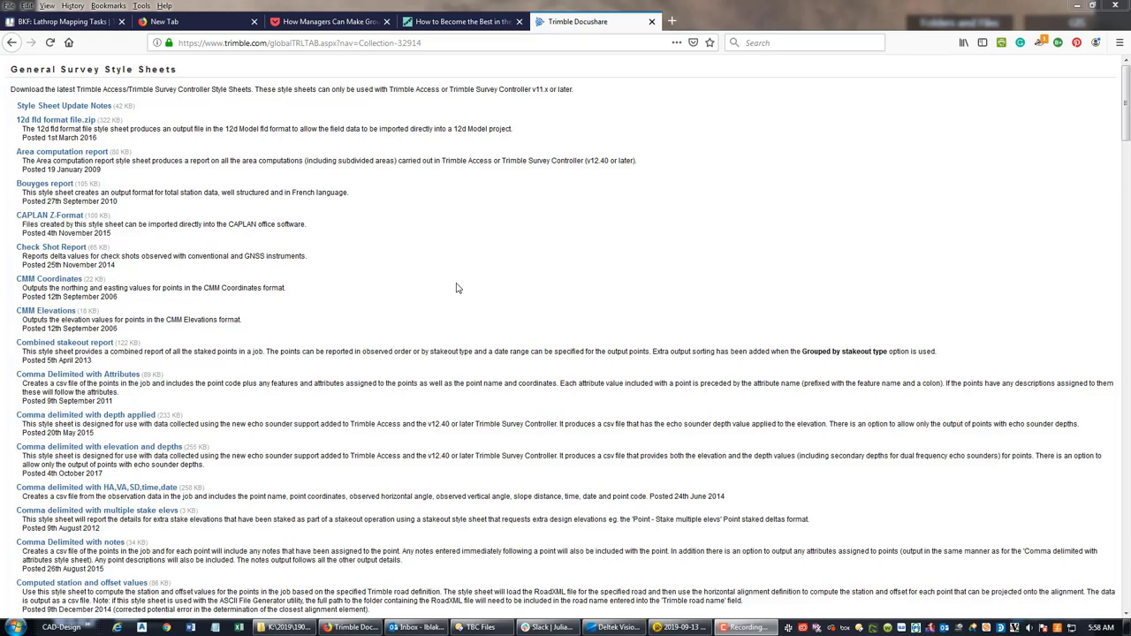
Bring Firefox forward to show the Docushare General Survey Style Sheets page
left_click(633, 268)
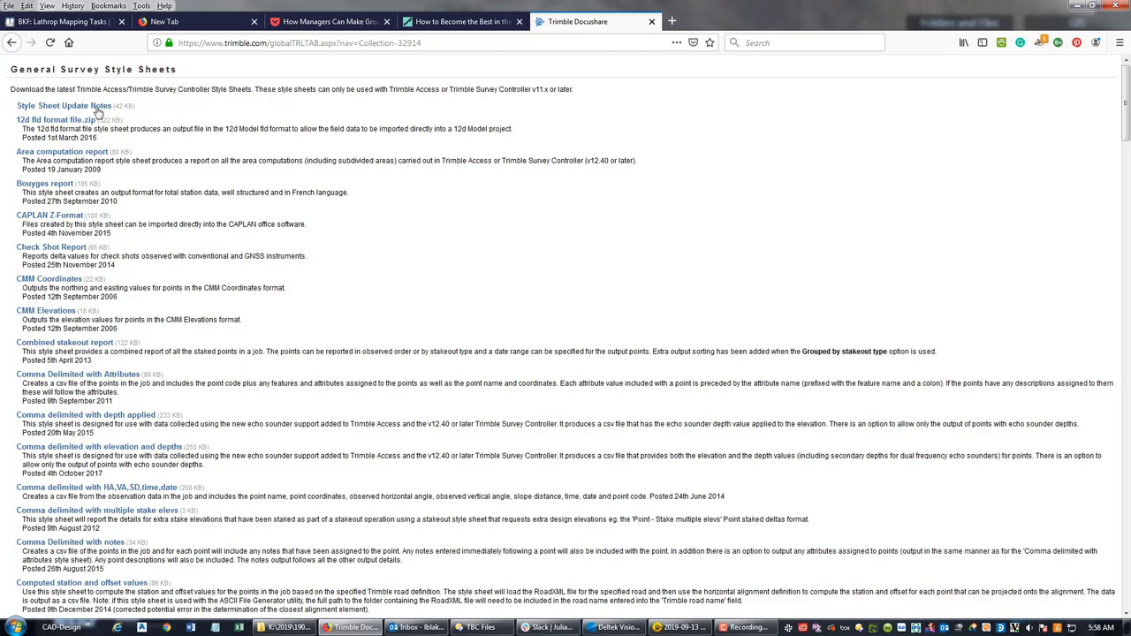
Download Traverse Format StarNet.zip (73.6 KB) and confirm it finished in the downloads list
scroll(557, 240, "down", 15)
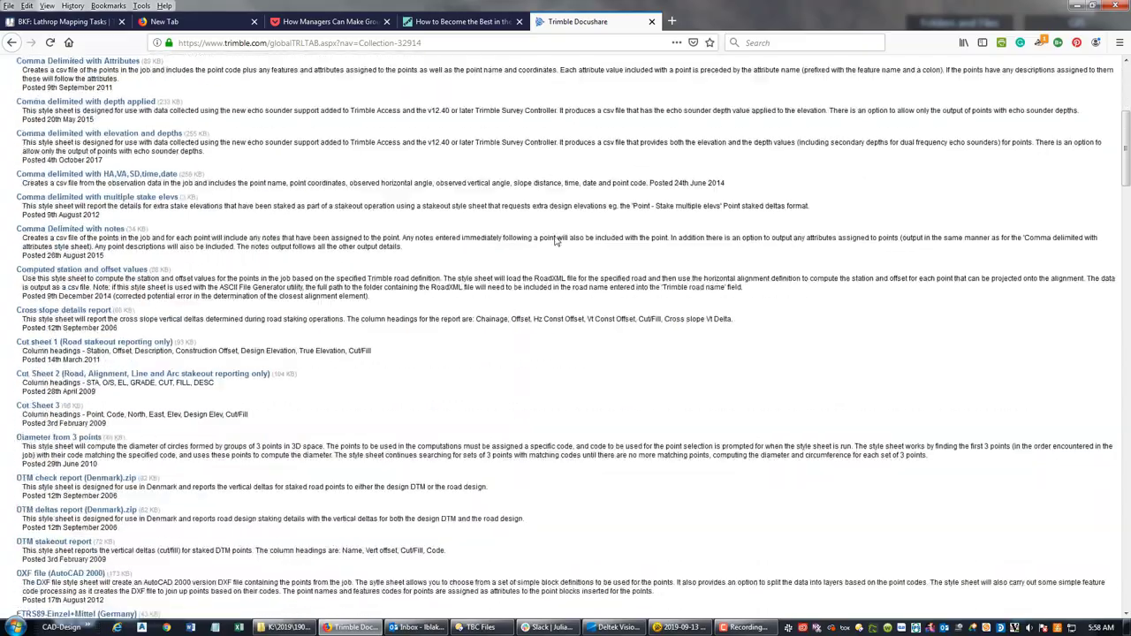
scroll(588, 243, "down", 20)
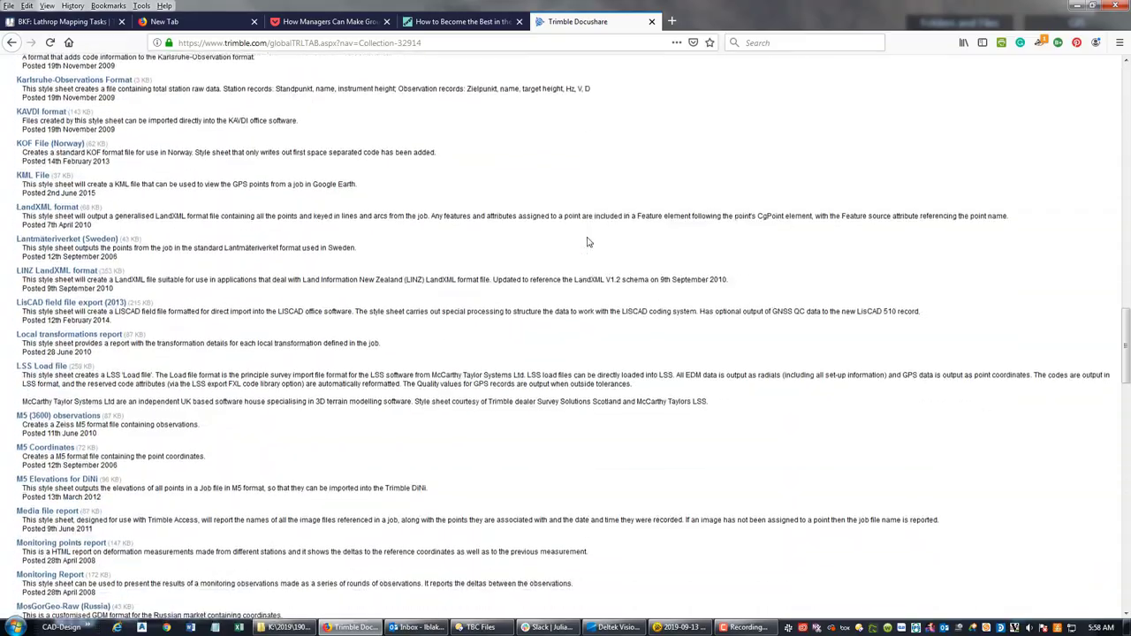
scroll(493, 249, "down", 20)
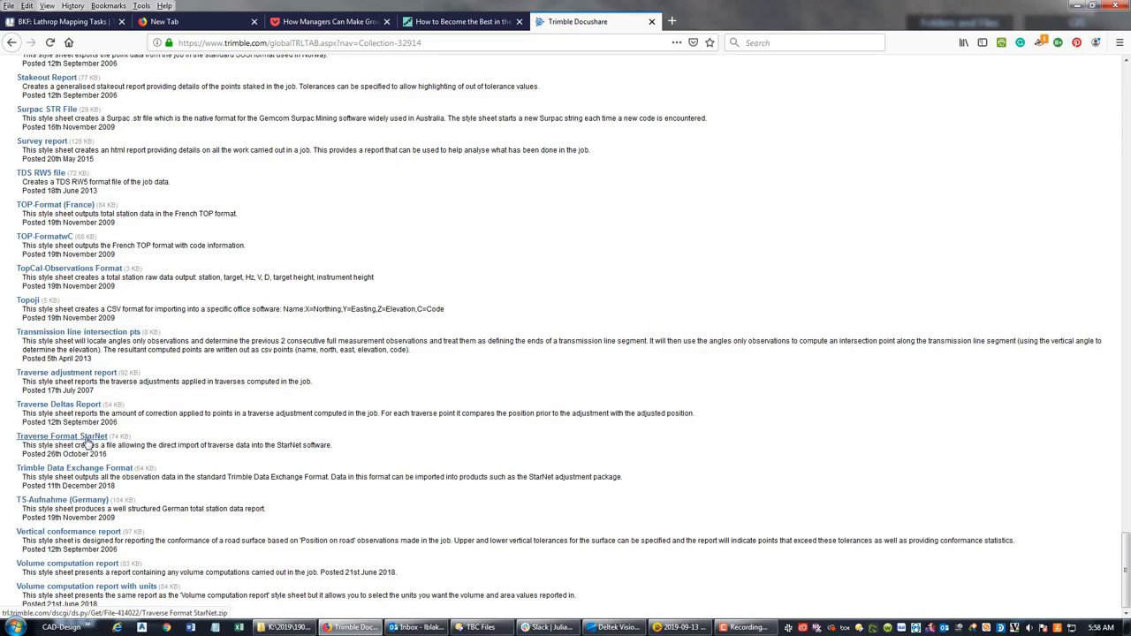
left_click(88, 444)
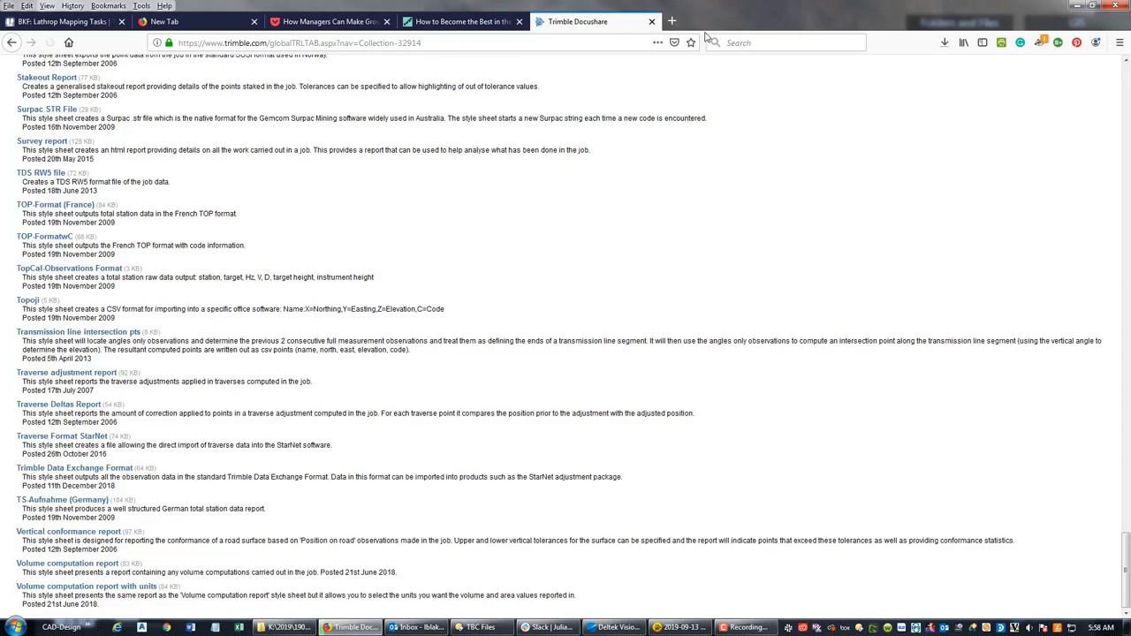
left_click(943, 43)
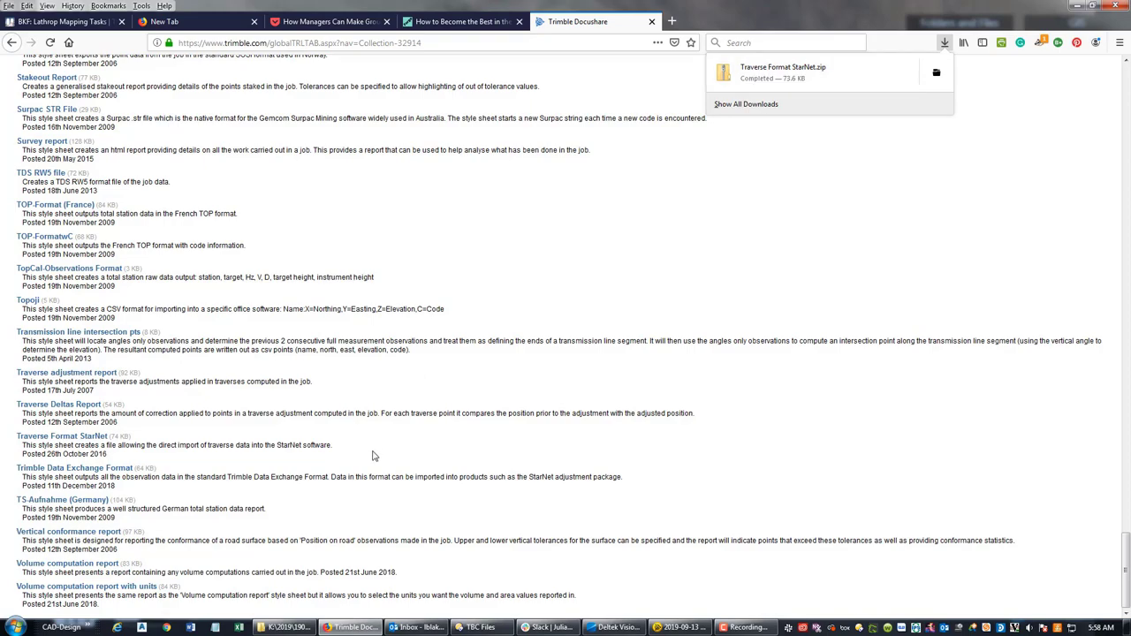
left_click(720, 335)
scroll(374, 252, "up", 10)
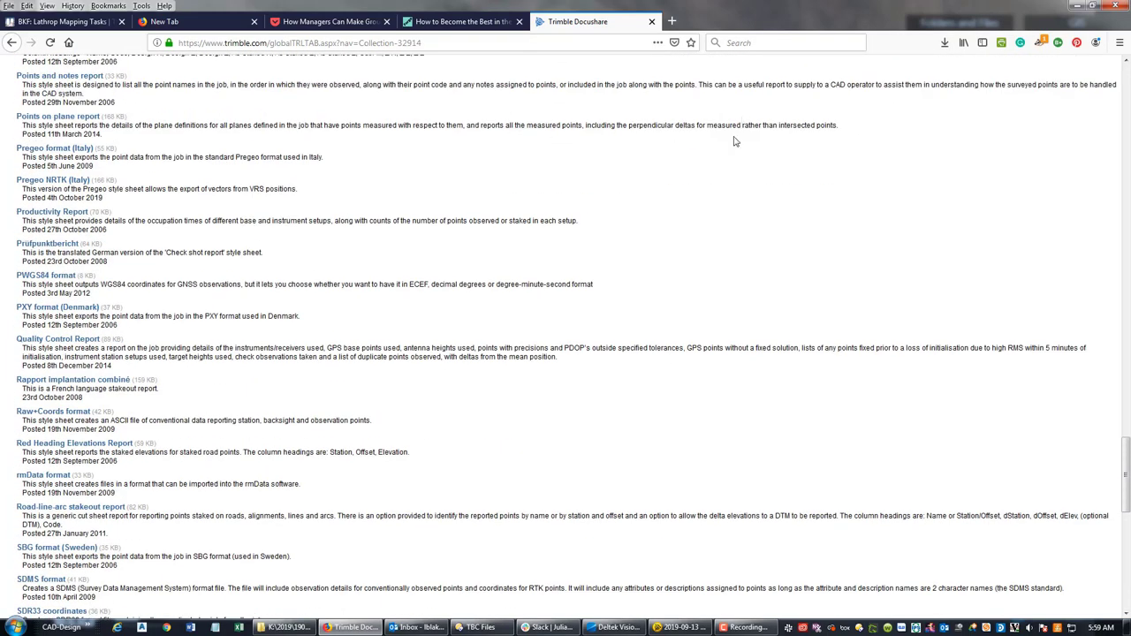
Return to the top of the style sheet list and minimize Firefox
scroll(758, 240, "up", 10)
scroll(763, 237, "up", 5)
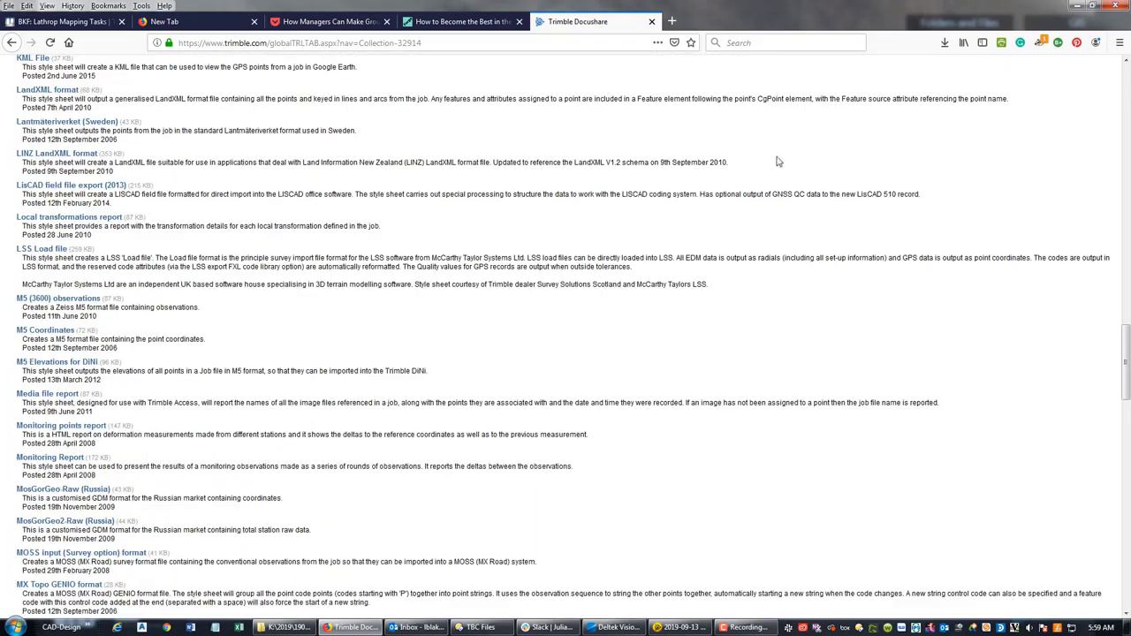
scroll(720, 246, "up", 12)
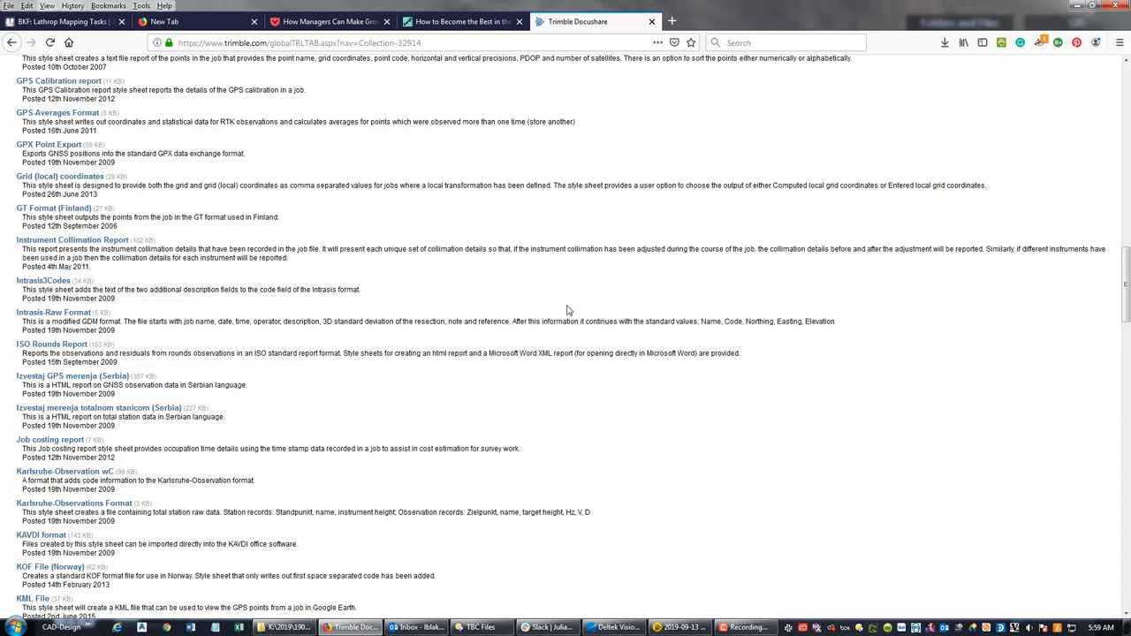
scroll(632, 203, "up", 4)
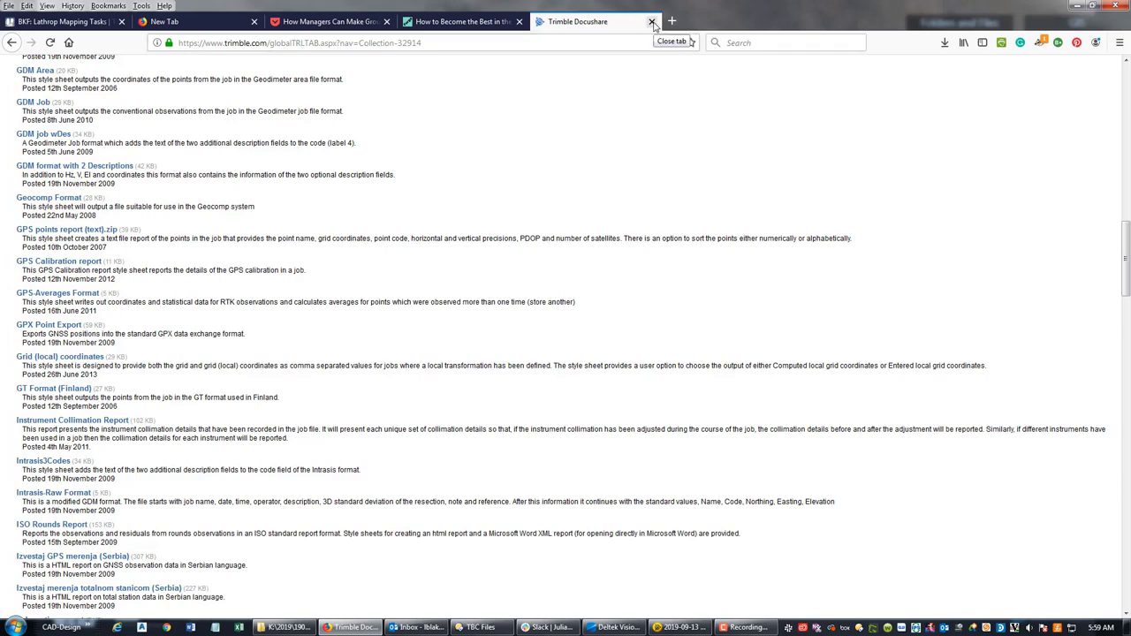
left_click(1074, 6)
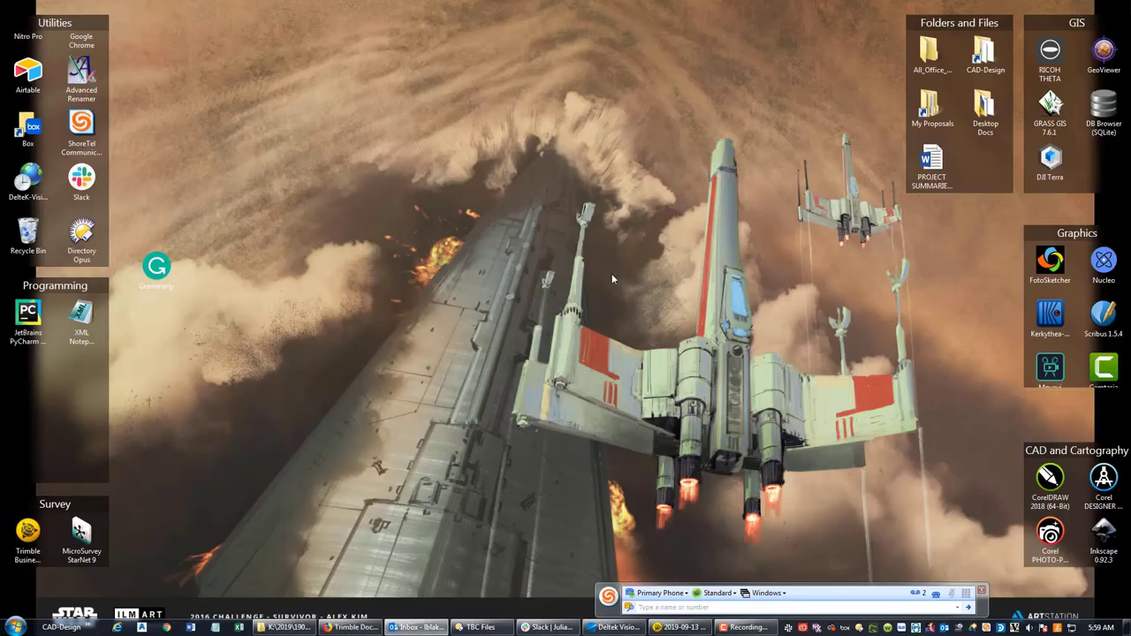
Switch to the LATHROP OFFICE CONTROL project and zoom the plan view onto points 2–5
left_click(681, 627)
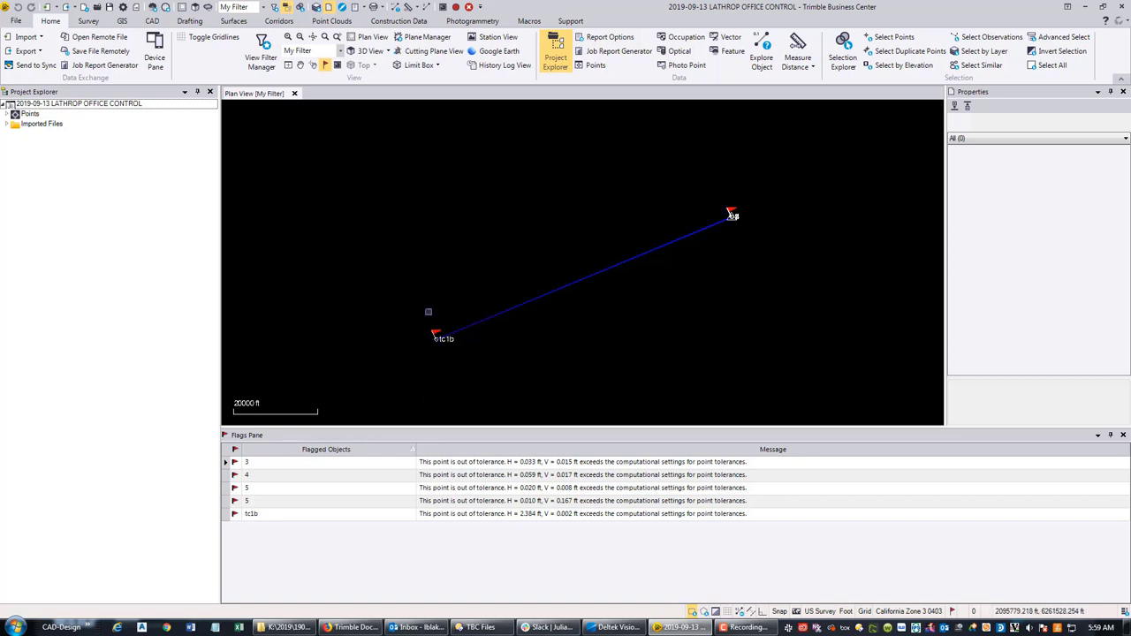
scroll(754, 198, "up", 1)
scroll(754, 198, "up", 3)
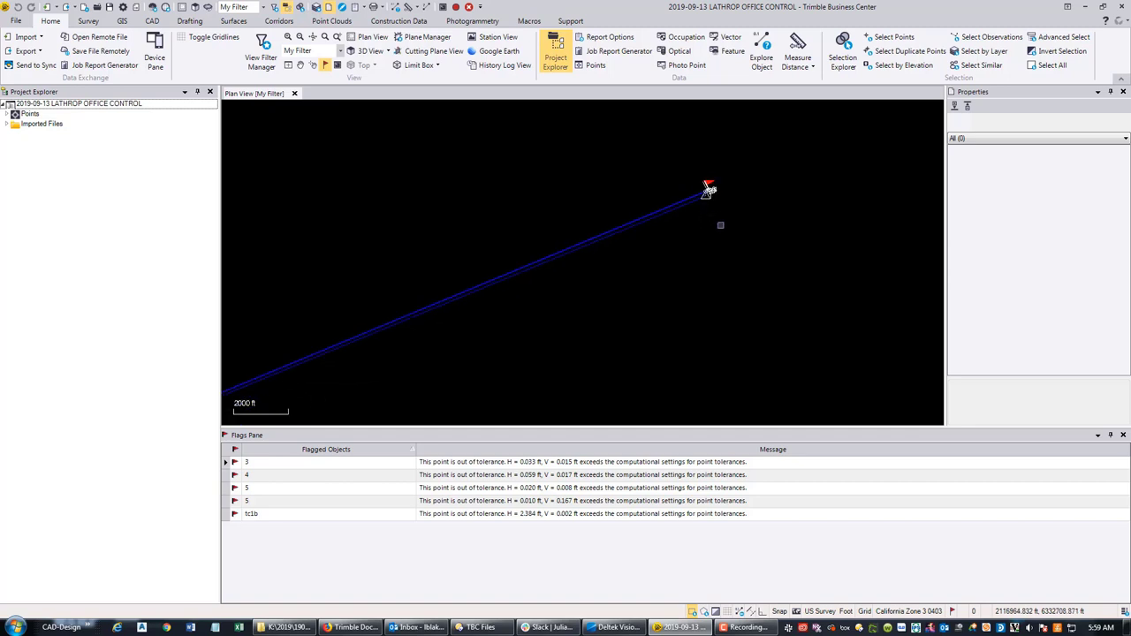
scroll(720, 224, "up", 1)
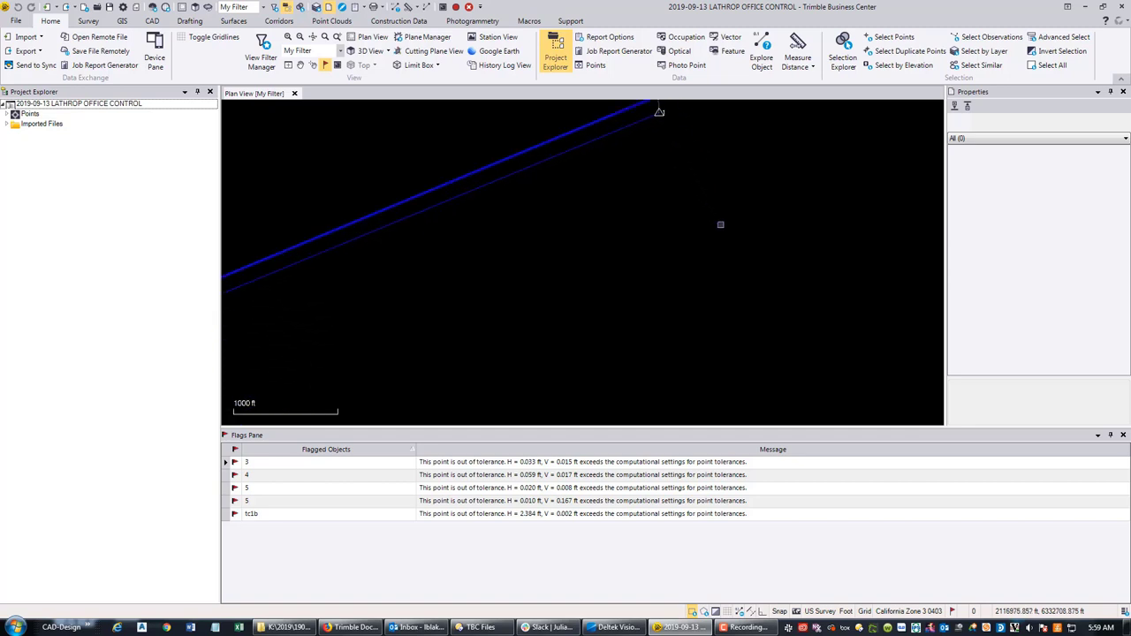
left_click_drag(680, 200, 715, 329)
scroll(630, 257, "up", 5)
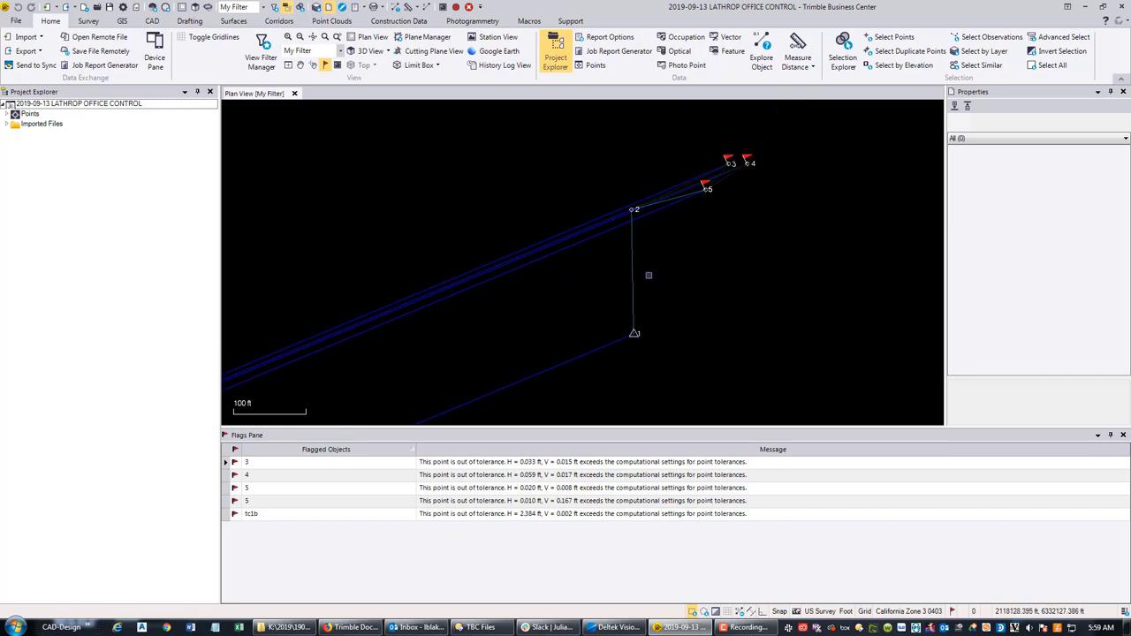
scroll(756, 155, "up", 1)
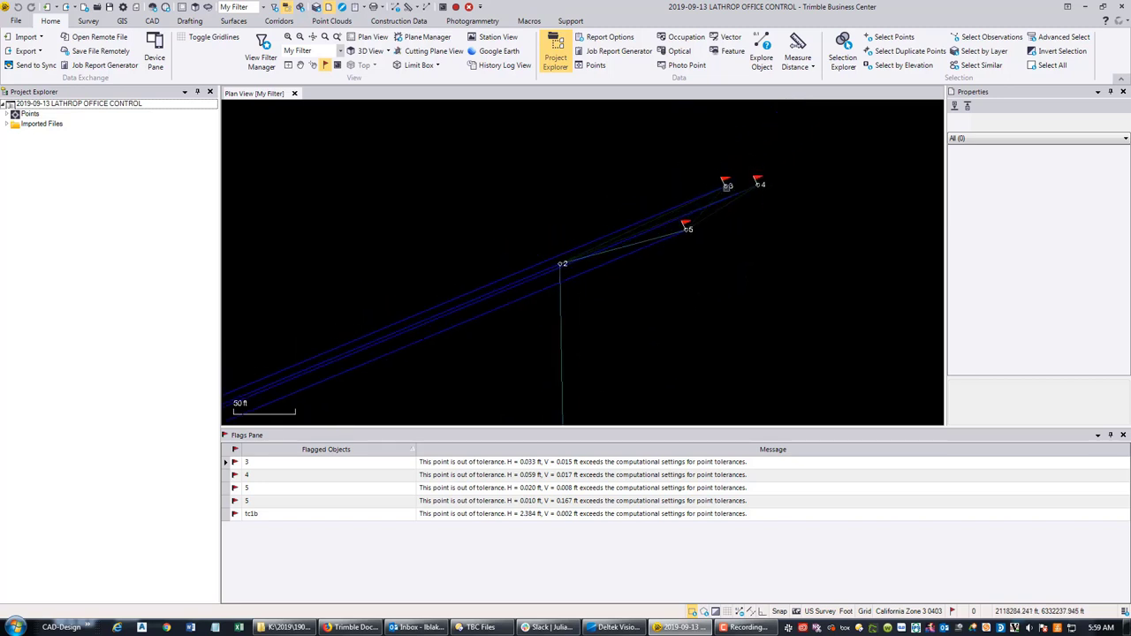
left_click_drag(729, 292, 672, 285)
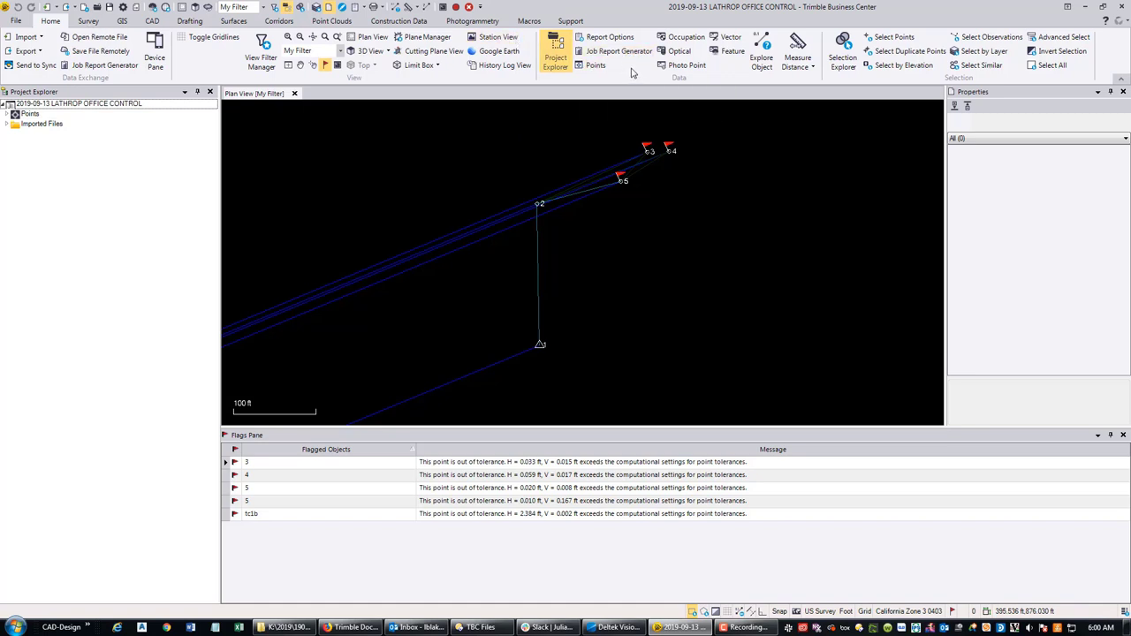
Open the Job Report Generator
right_click(633, 70)
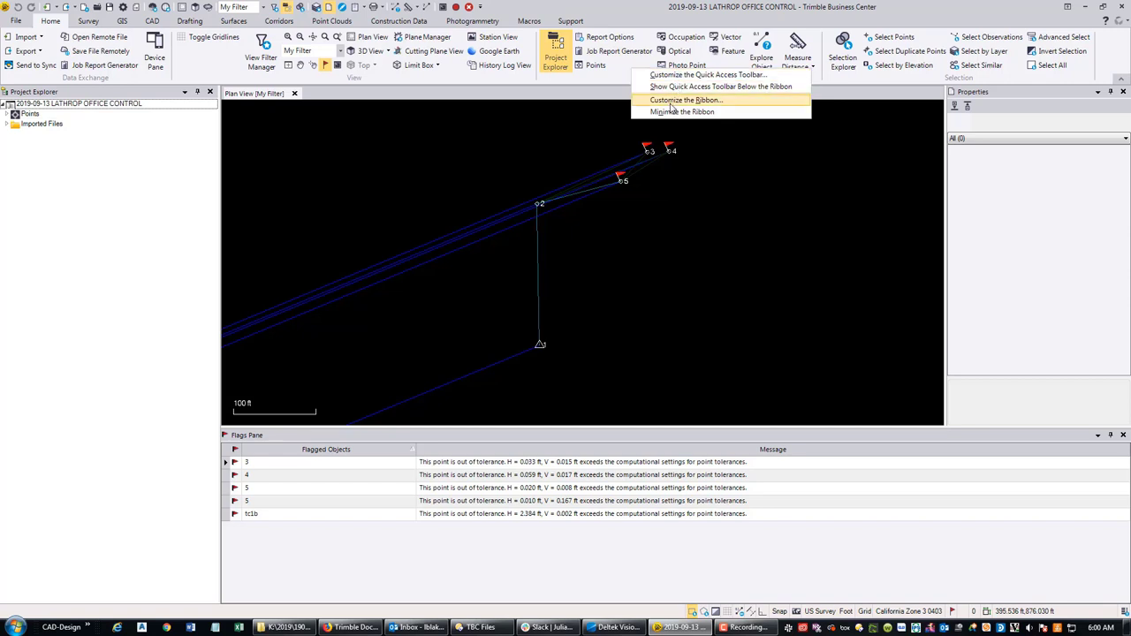
left_click(626, 57)
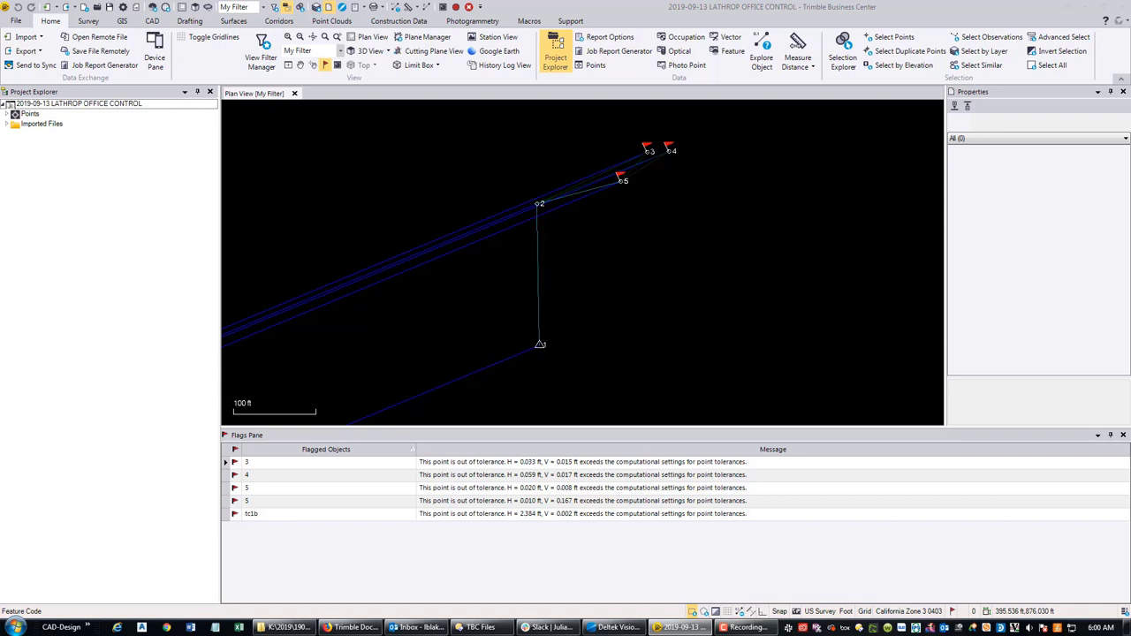
left_click(611, 51)
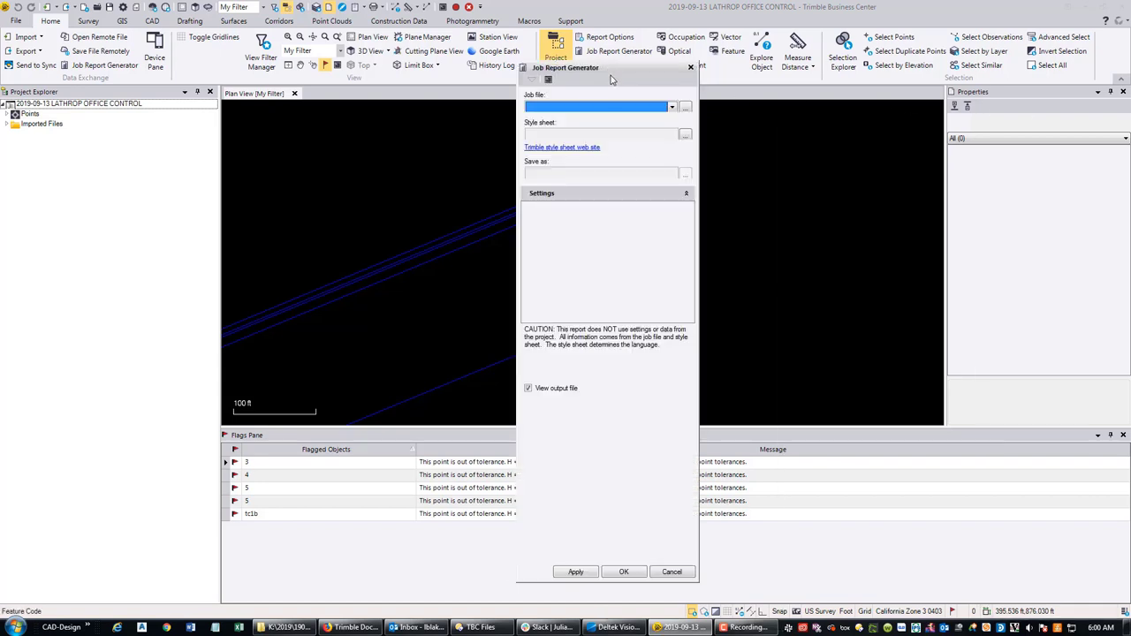
Load 9-10-2019 TEST.JXL from the StarNet Testing folder as the job file
left_click(686, 107)
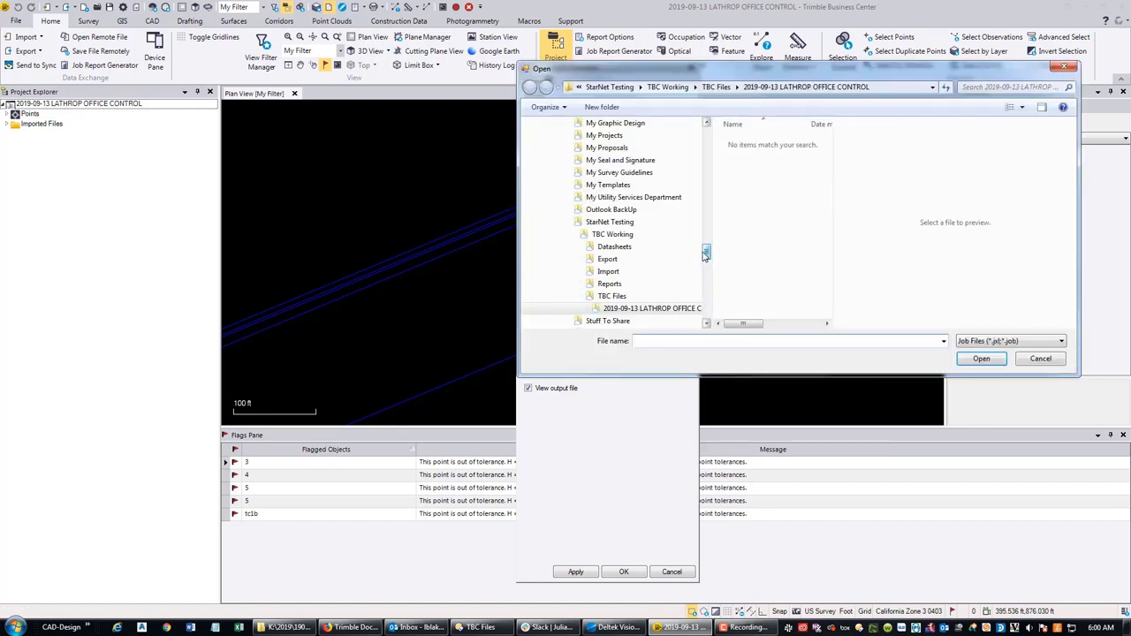
left_click(640, 271)
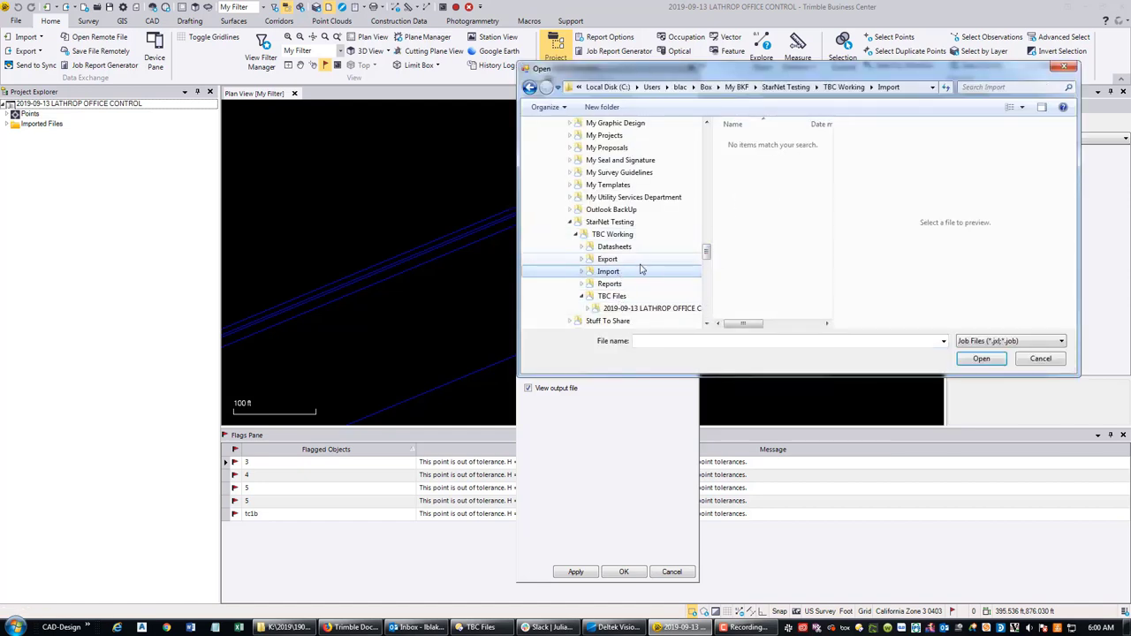
left_click(672, 299)
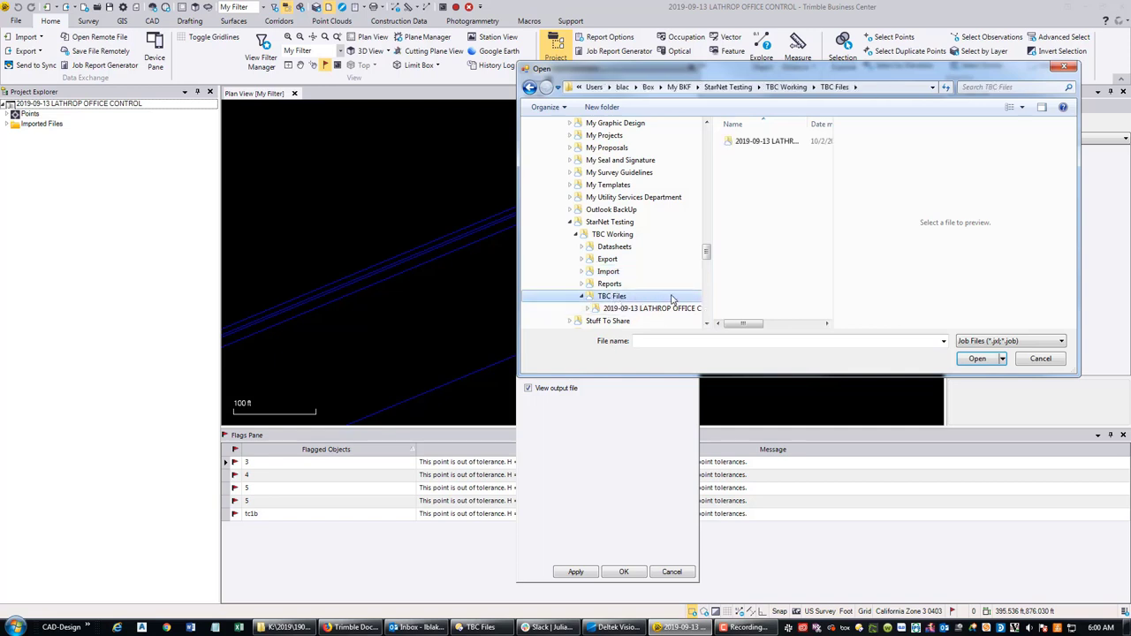
double_click(762, 142)
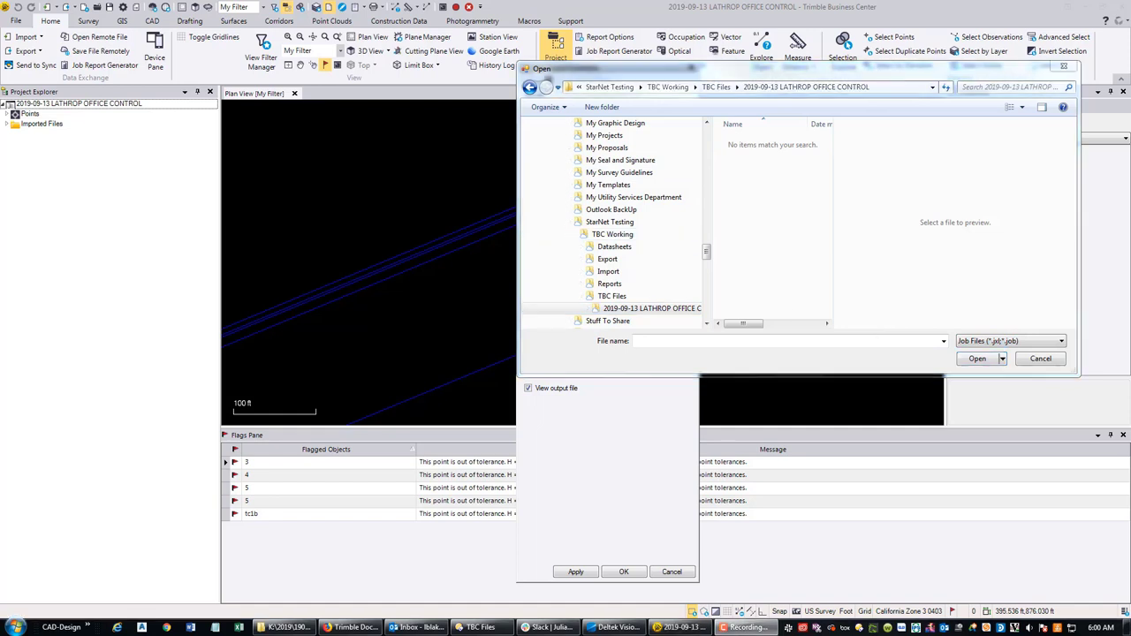
left_click(610, 296)
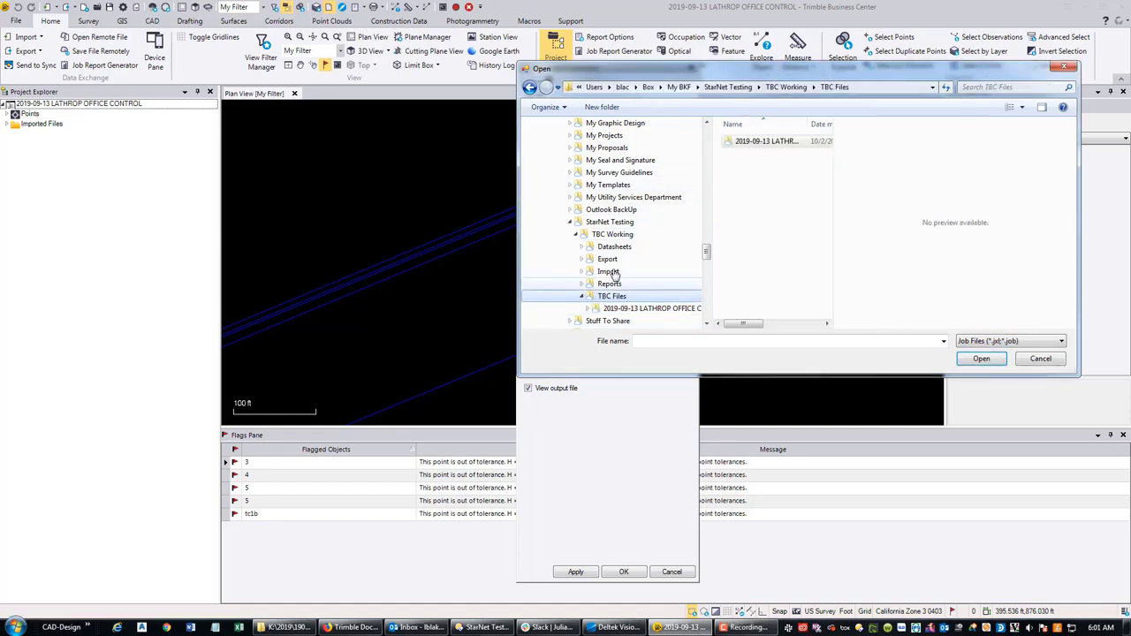
left_click(610, 223)
left_click(762, 154)
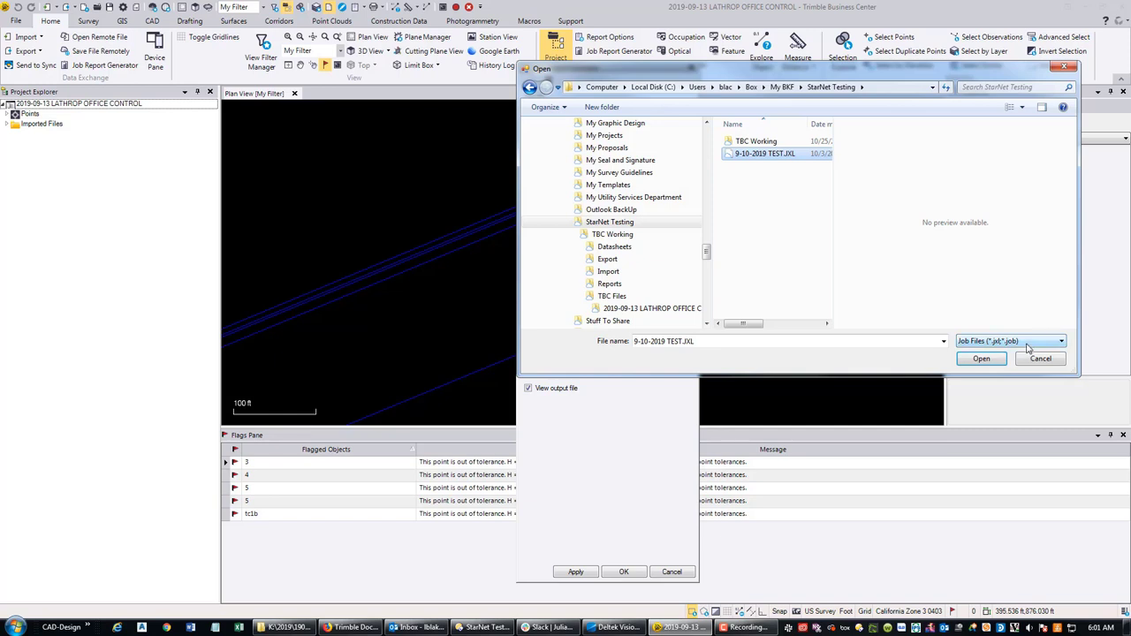
left_click(983, 359)
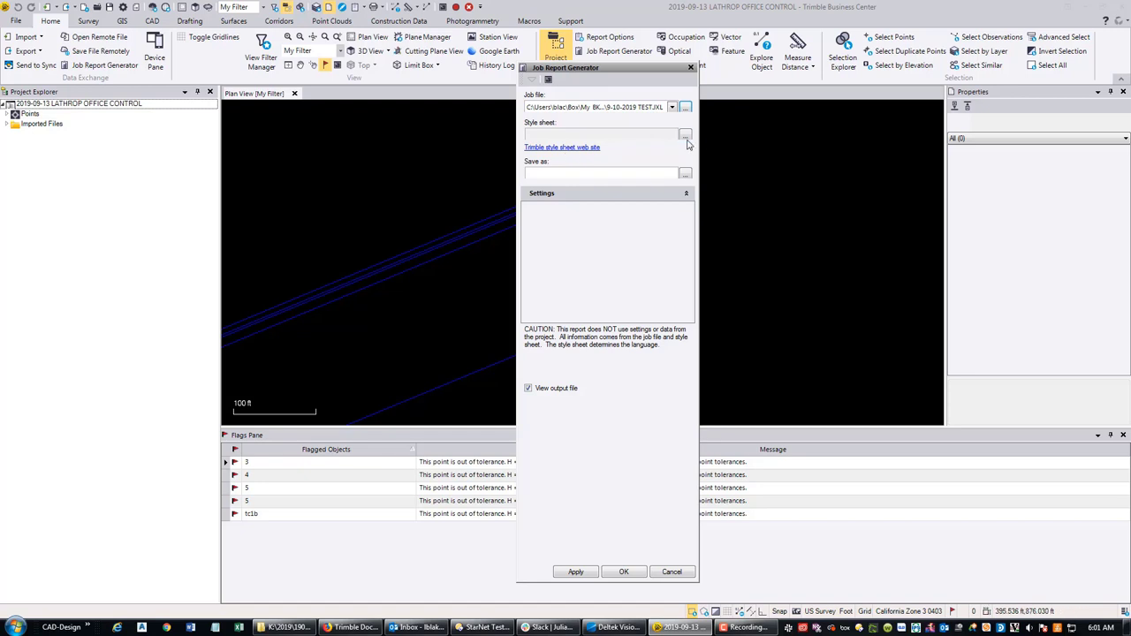
Browse for a report style sheet, navigating into the Box folder
left_click(685, 135)
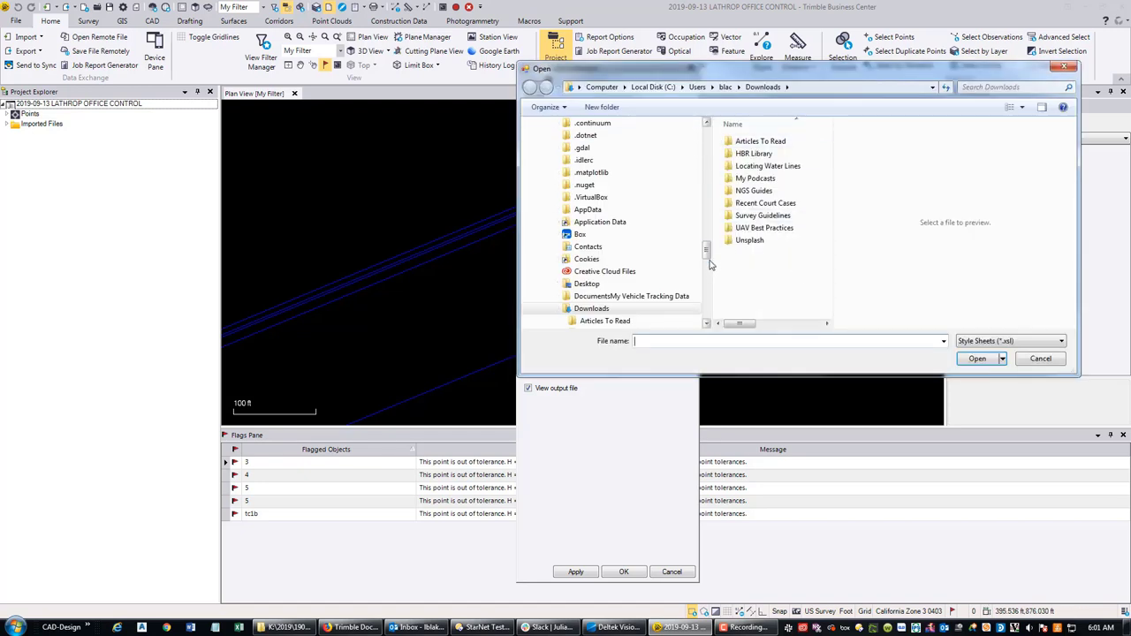
scroll(709, 264, "down", 3)
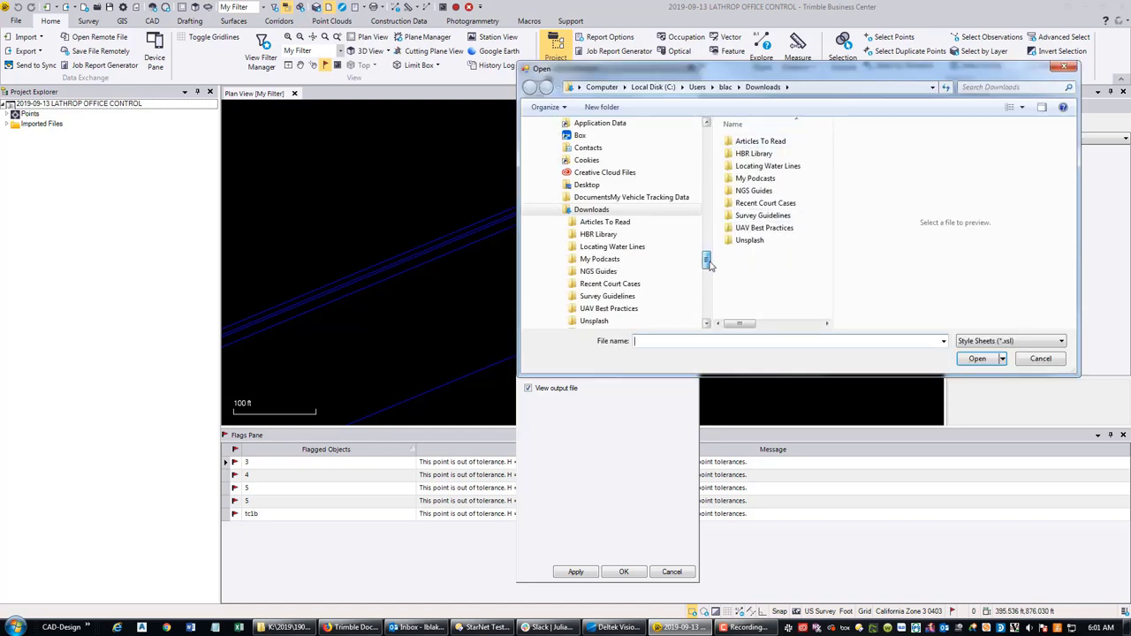
scroll(709, 265, "up", 2)
left_click(579, 184)
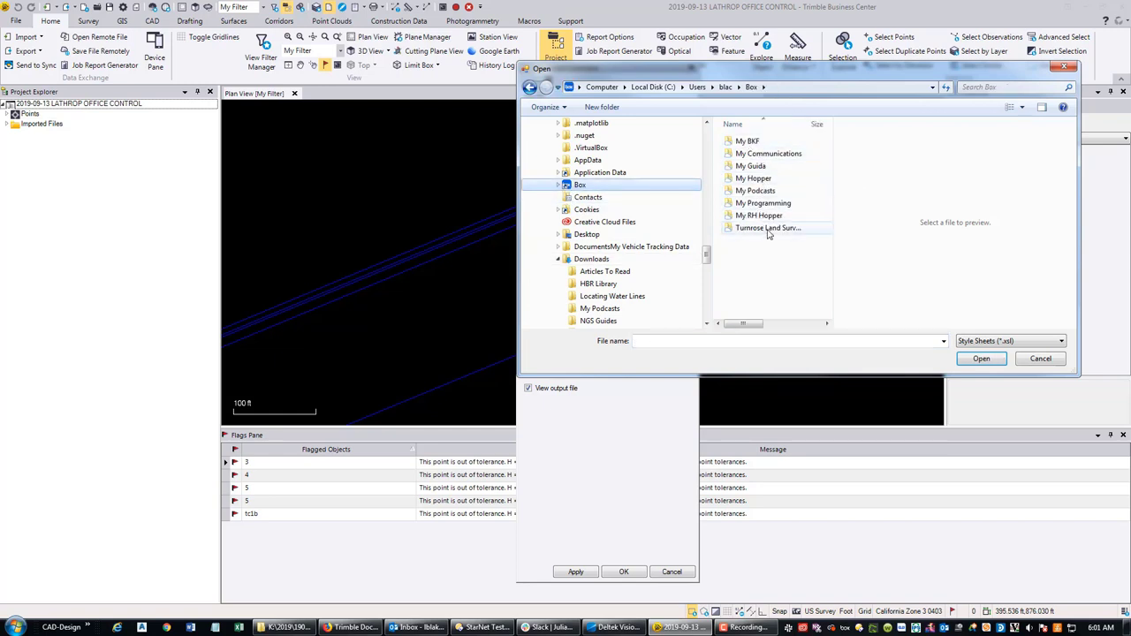
left_click(752, 178)
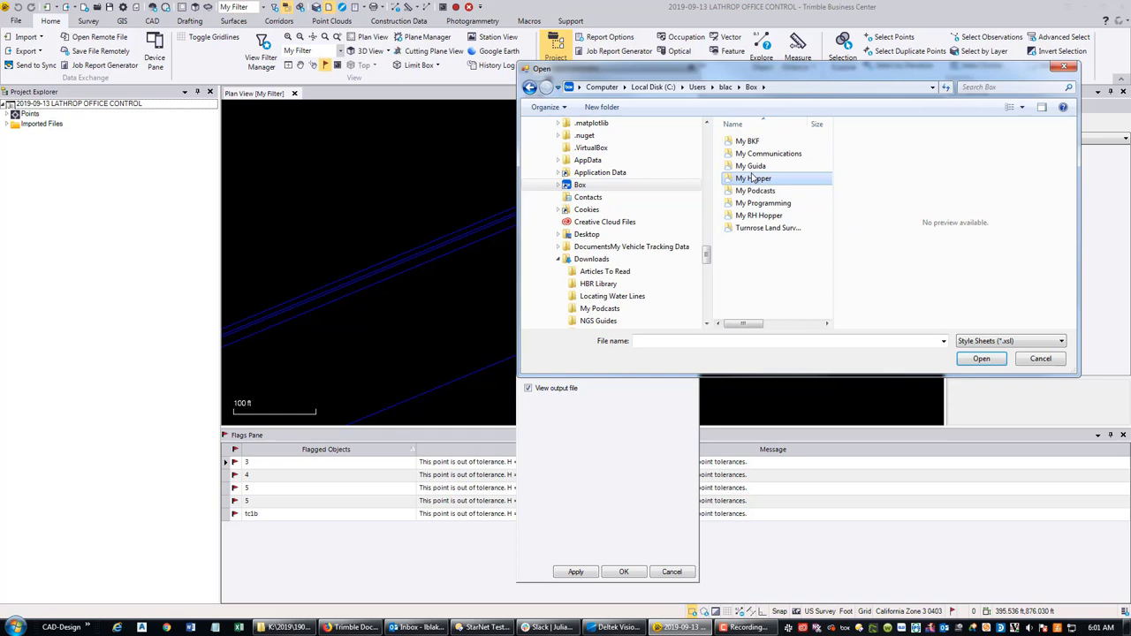
double_click(752, 177)
scroll(765, 243, "down", 5)
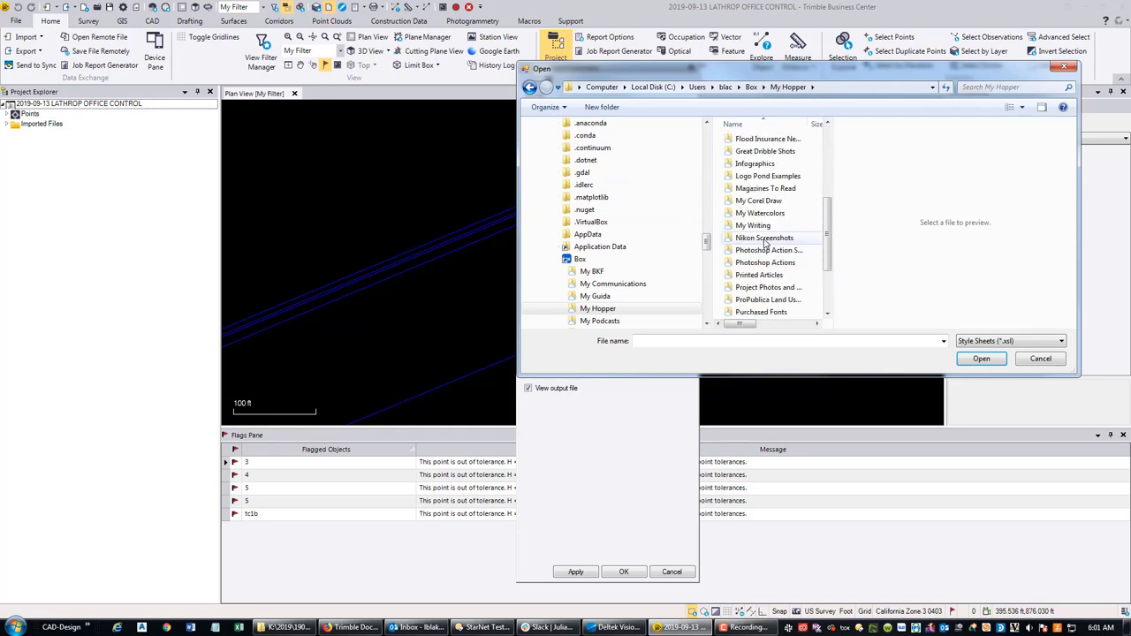
scroll(765, 243, "down", 3)
left_click(751, 86)
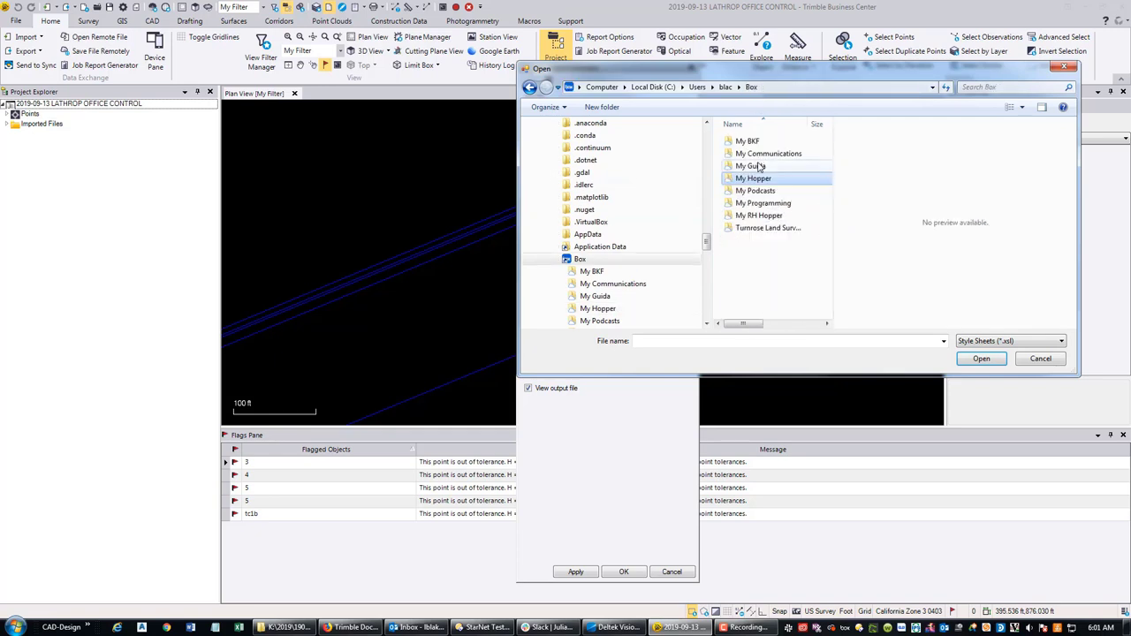
Pick Traverse Format StarNet.xsl from My BKF > StarNet Testing as the style sheet
double_click(747, 141)
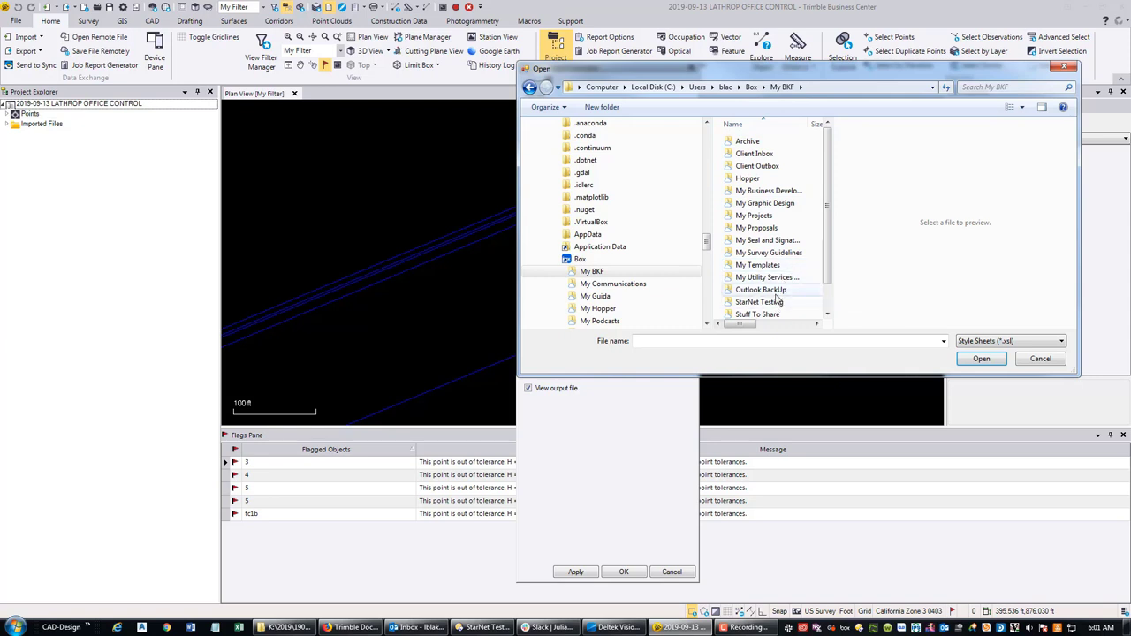
scroll(776, 300, "down", 1)
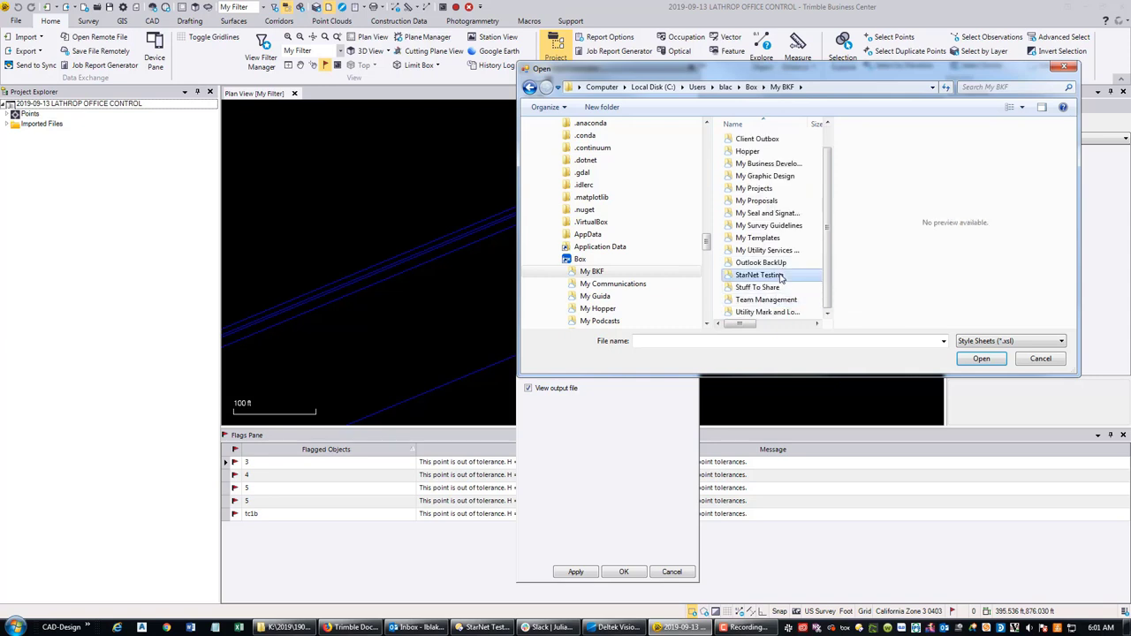
double_click(781, 274)
left_click(769, 154)
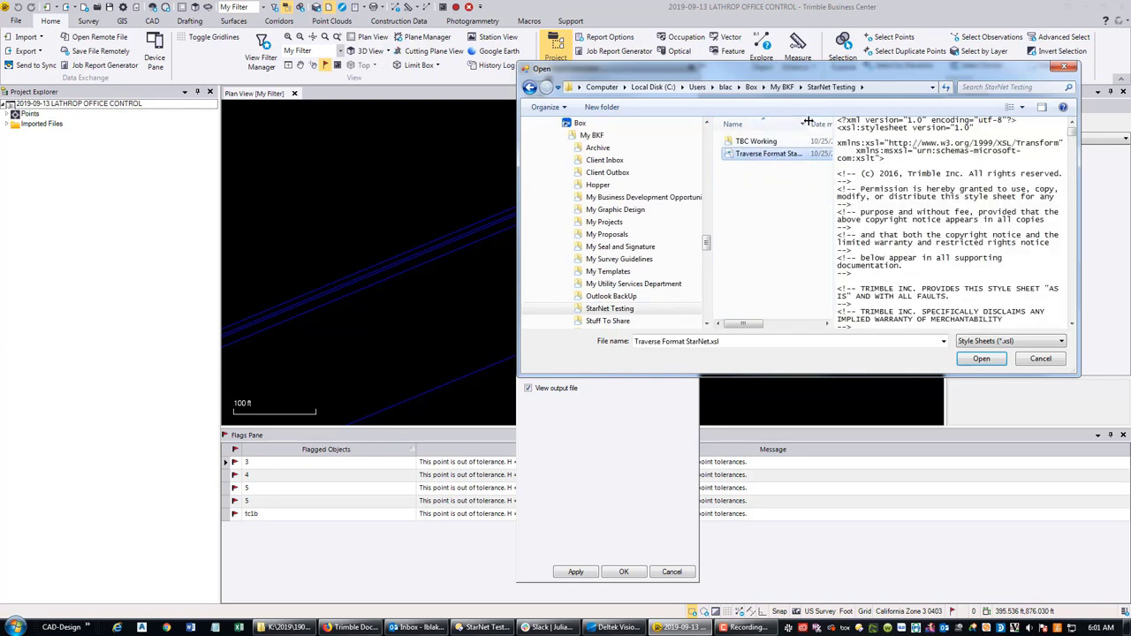
double_click(806, 122)
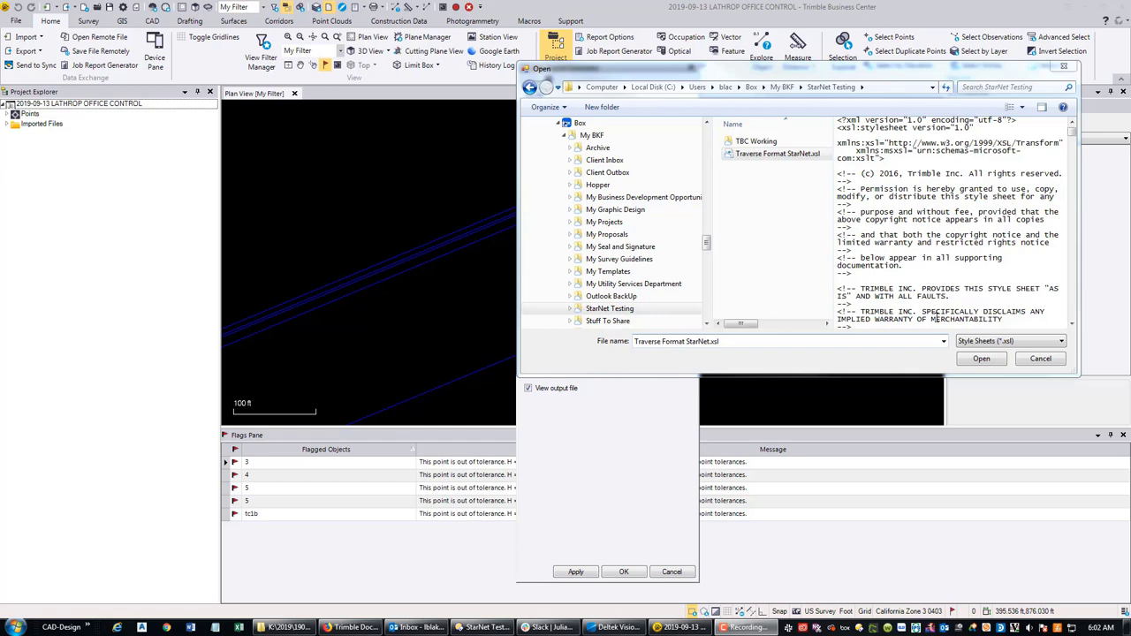
left_click(974, 361)
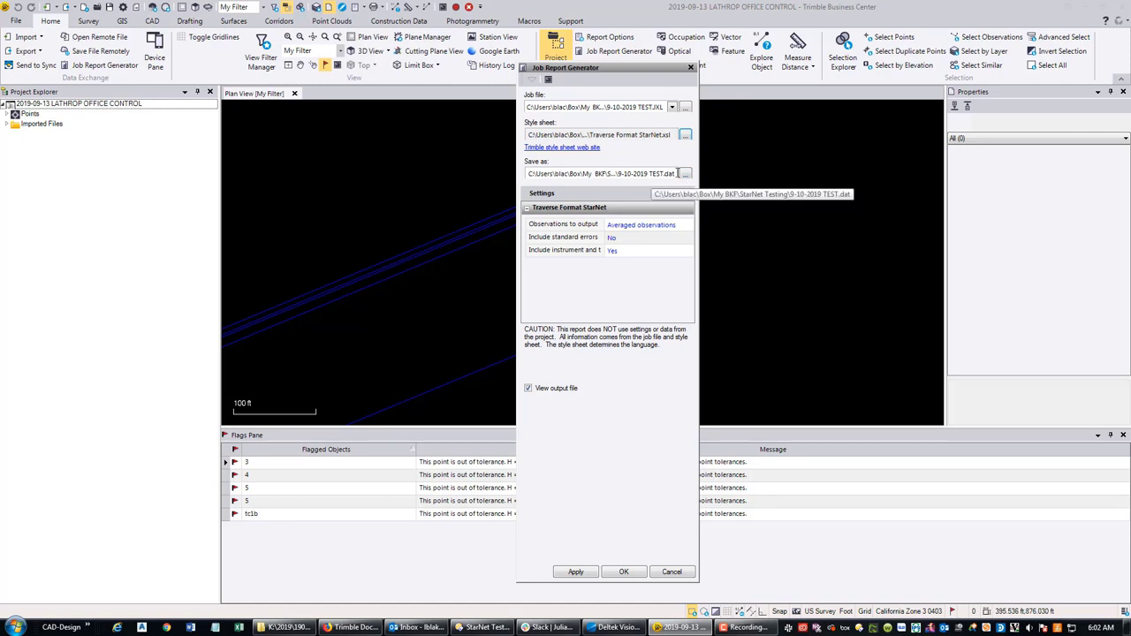
Apply the report, decline replacing the existing 9-10-2019 TEST.dat, and close the generator
left_click(576, 571)
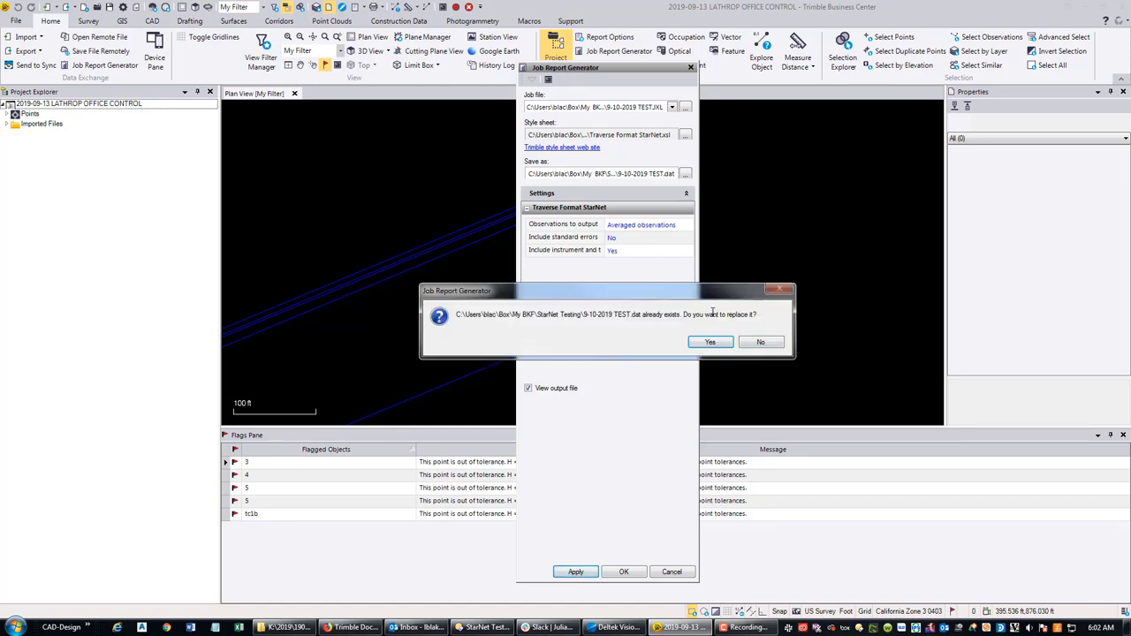
left_click(762, 343)
left_click(691, 68)
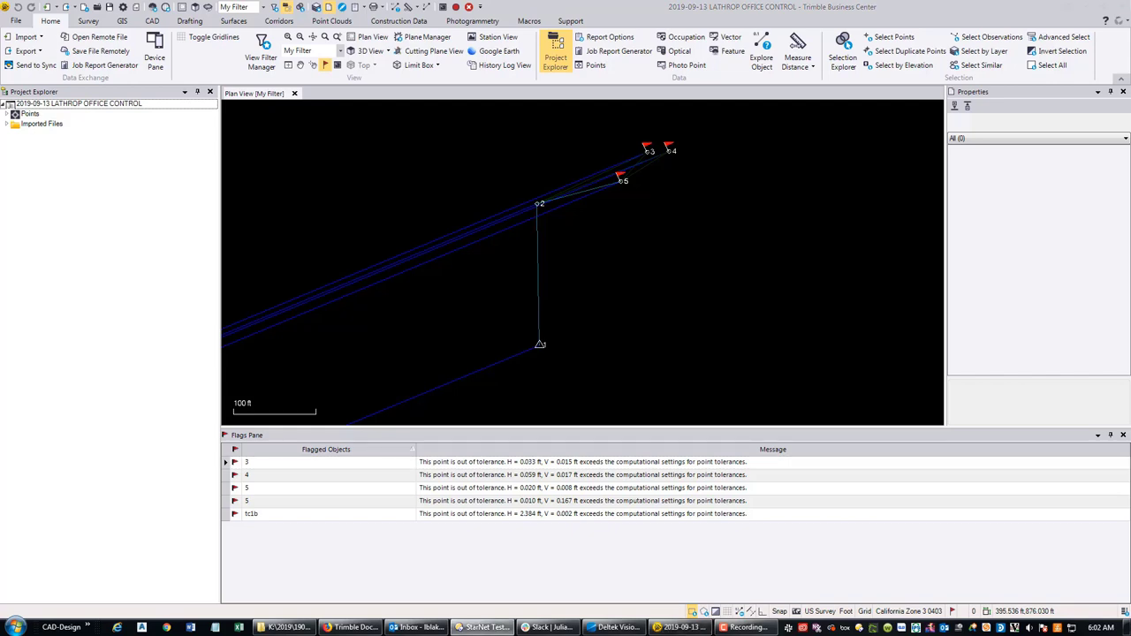
Open 9-10-2019 TEST.dat in Notepad++ from Directory Opus, scroll through it, then close it
left_click(484, 627)
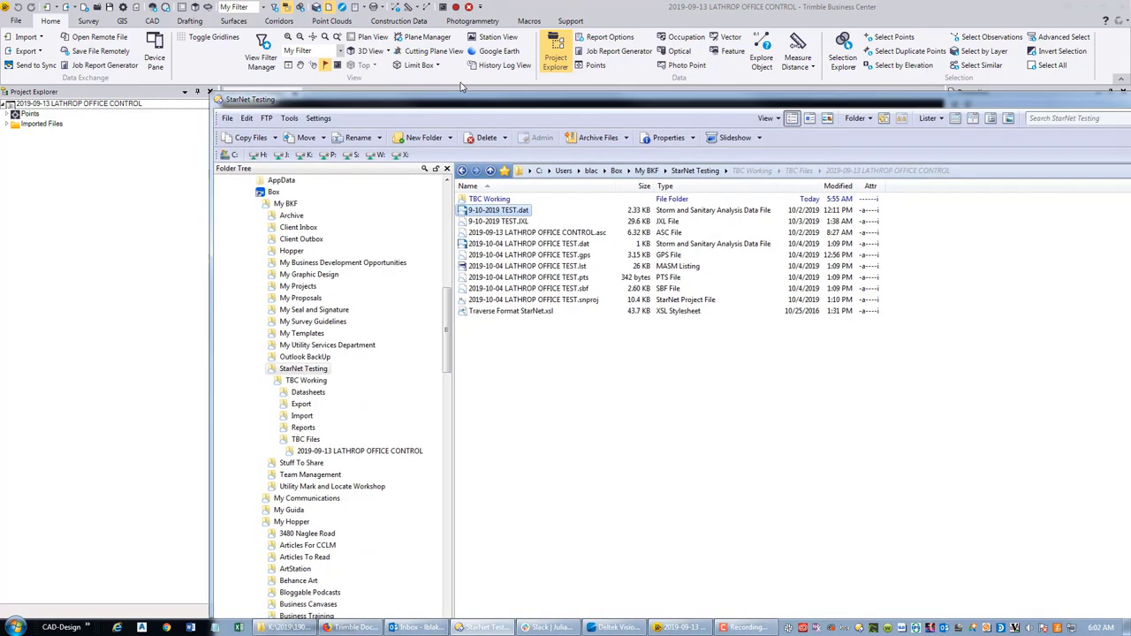
right_click(516, 214)
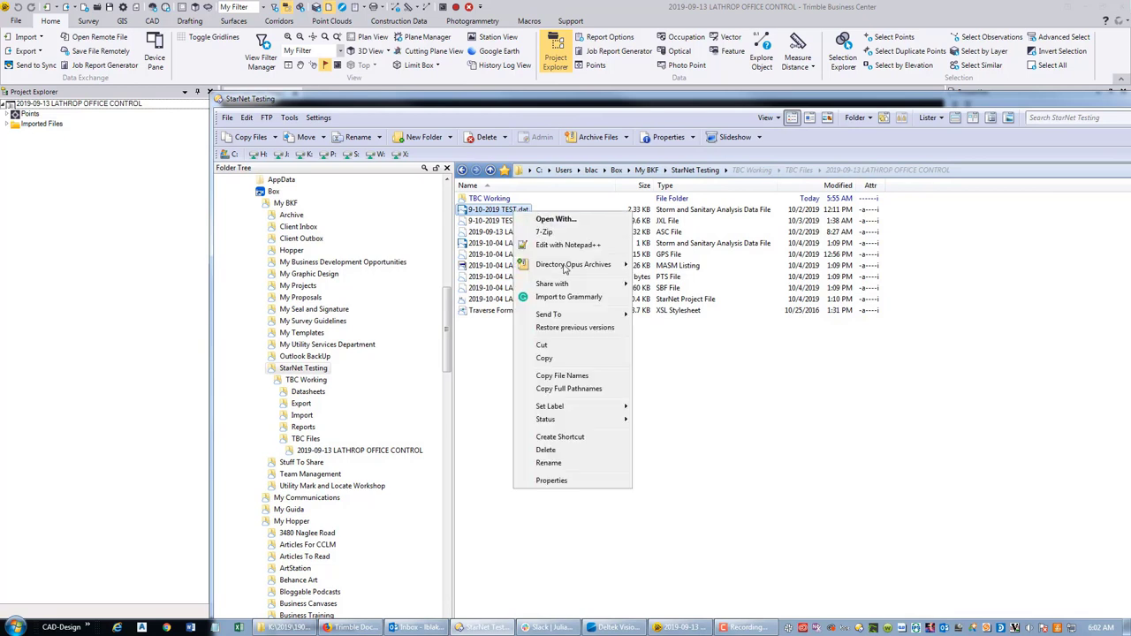
left_click(587, 250)
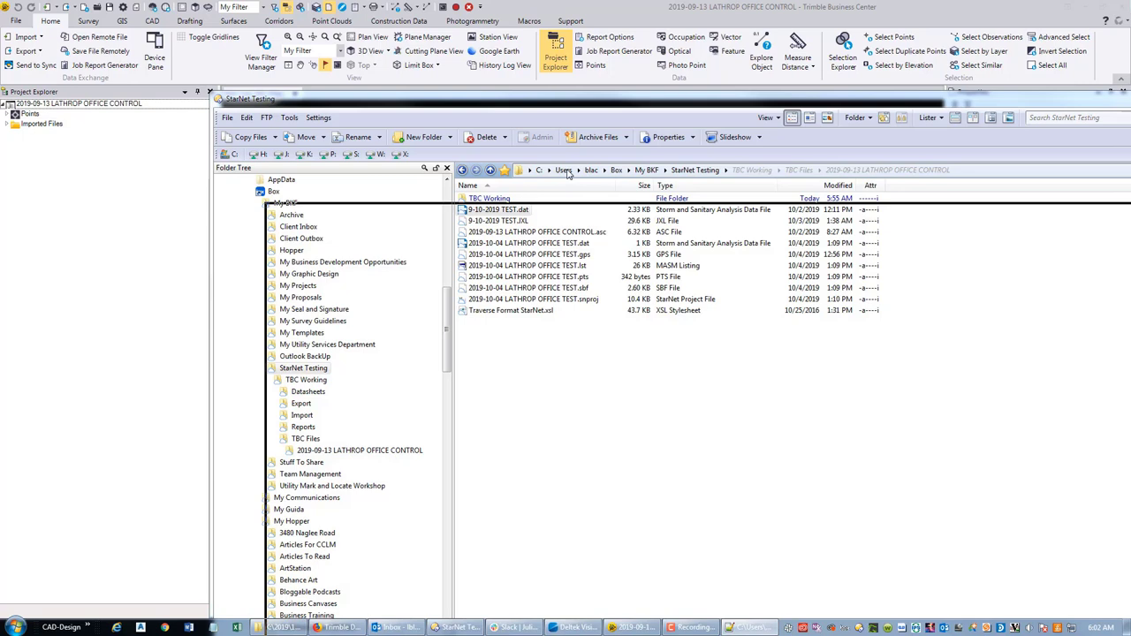
scroll(593, 250, "down", 7)
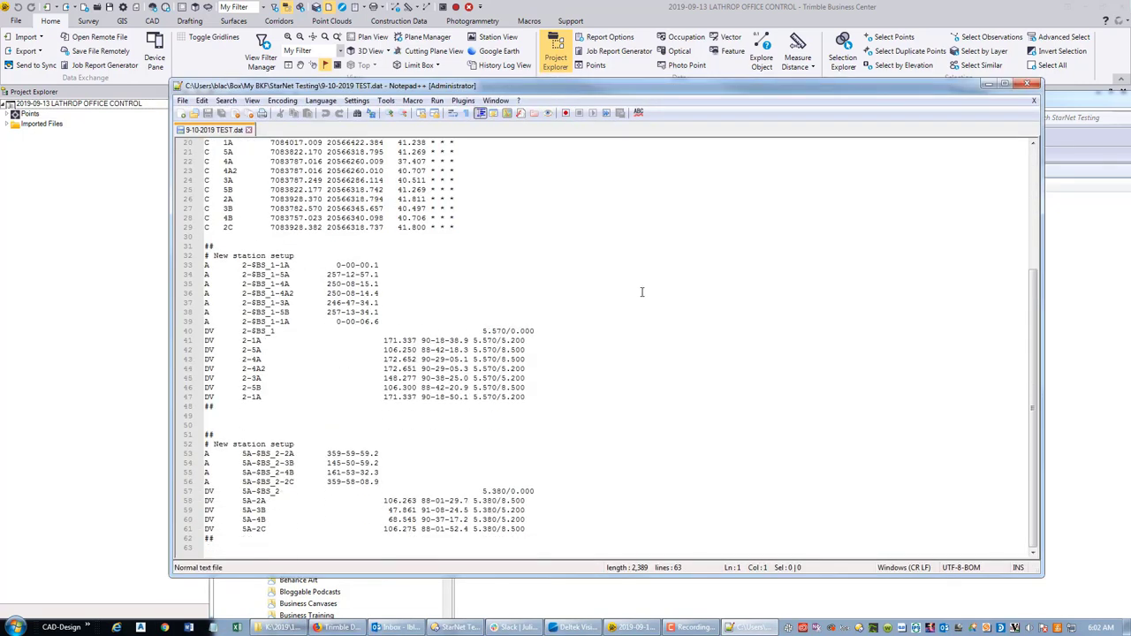
scroll(643, 292, "up", 7)
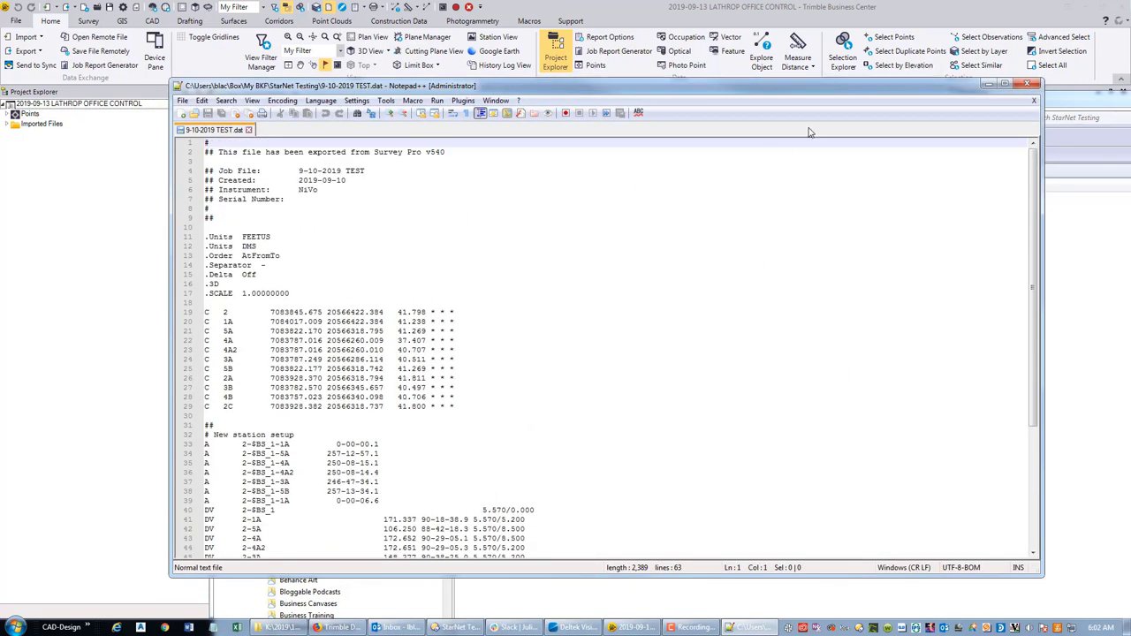
left_click(1028, 84)
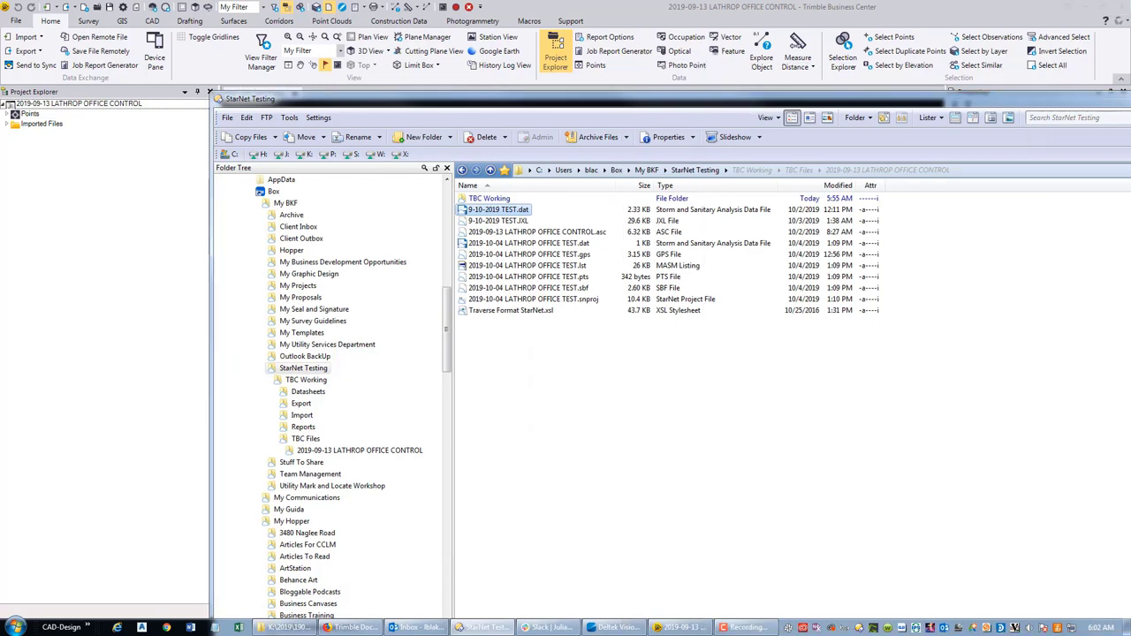
Back in the project, select the vector line out to tc1b, 13 objects in total
key("alt+Tab")
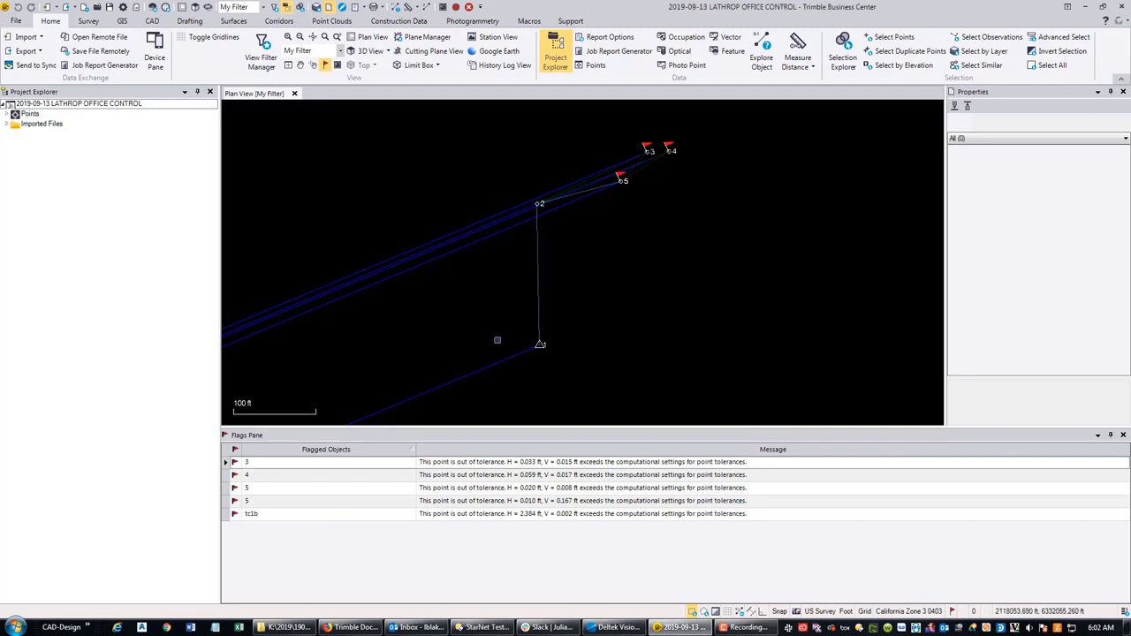
mouse_move(493, 287)
left_mouse_down()
mouse_move(618, 265)
mouse_move(642, 291)
left_mouse_up()
scroll(714, 371, "down", 1)
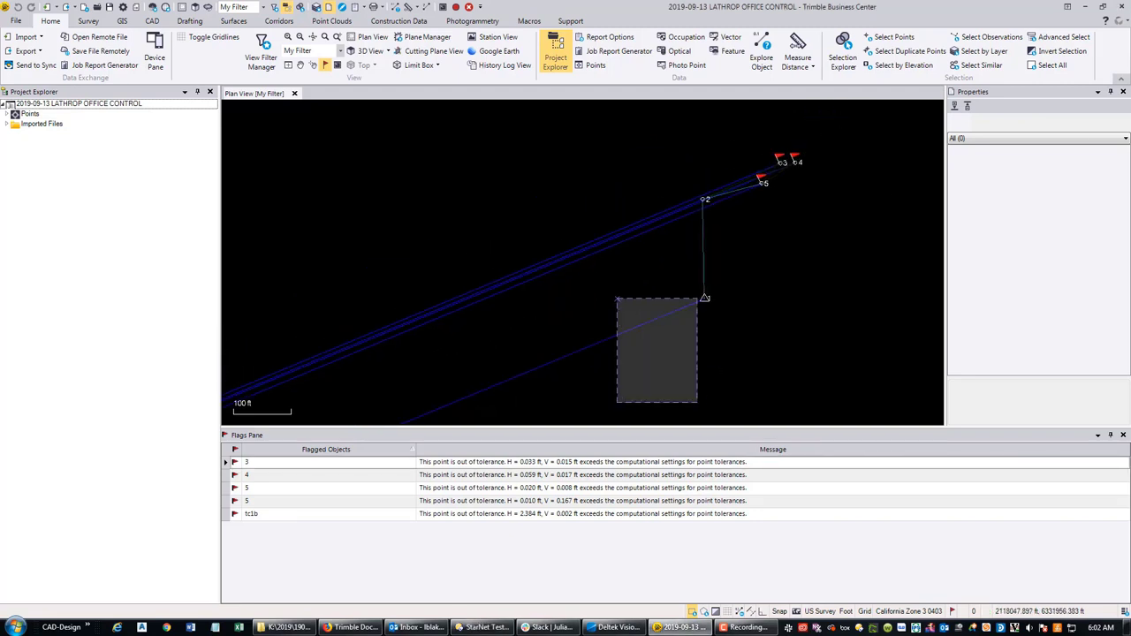
scroll(669, 247, "down", 5)
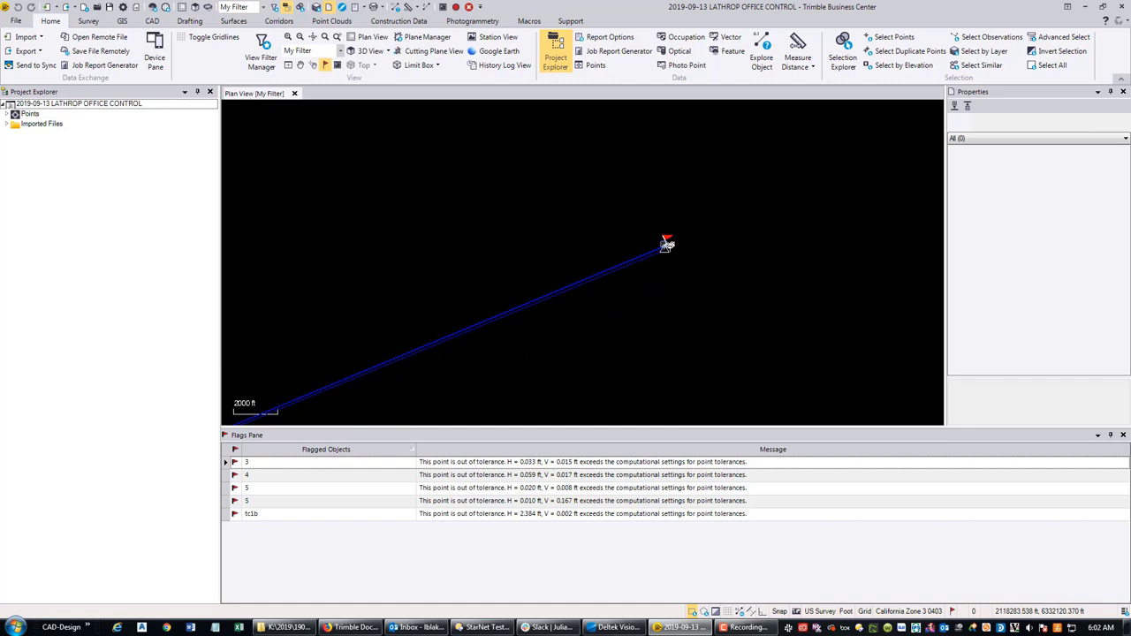
scroll(734, 272, "down", 3)
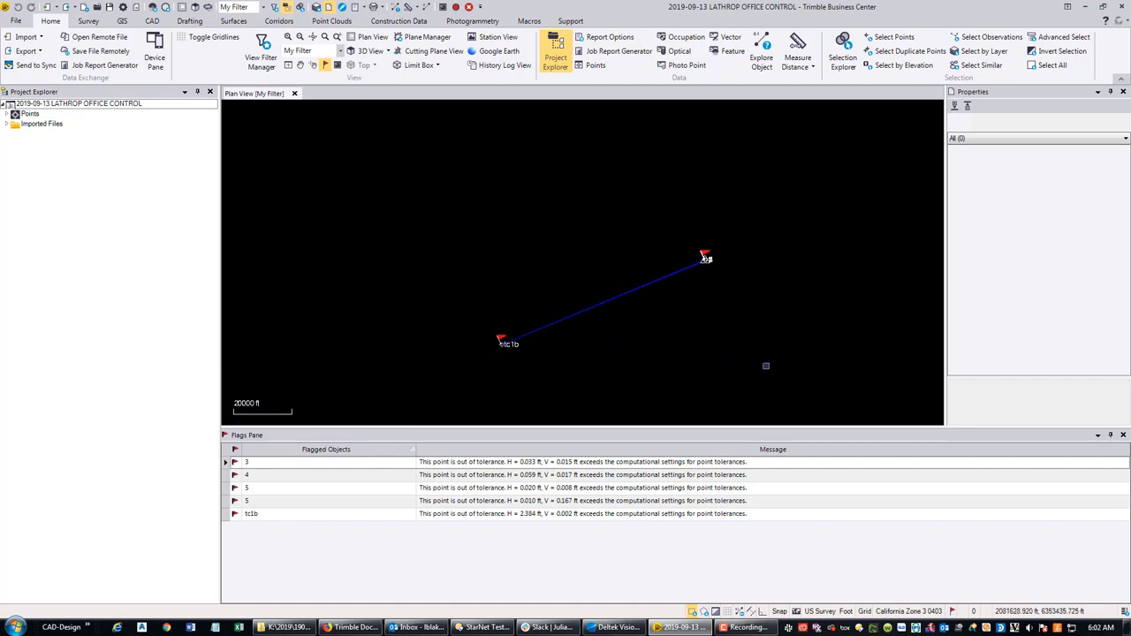
left_click(468, 304)
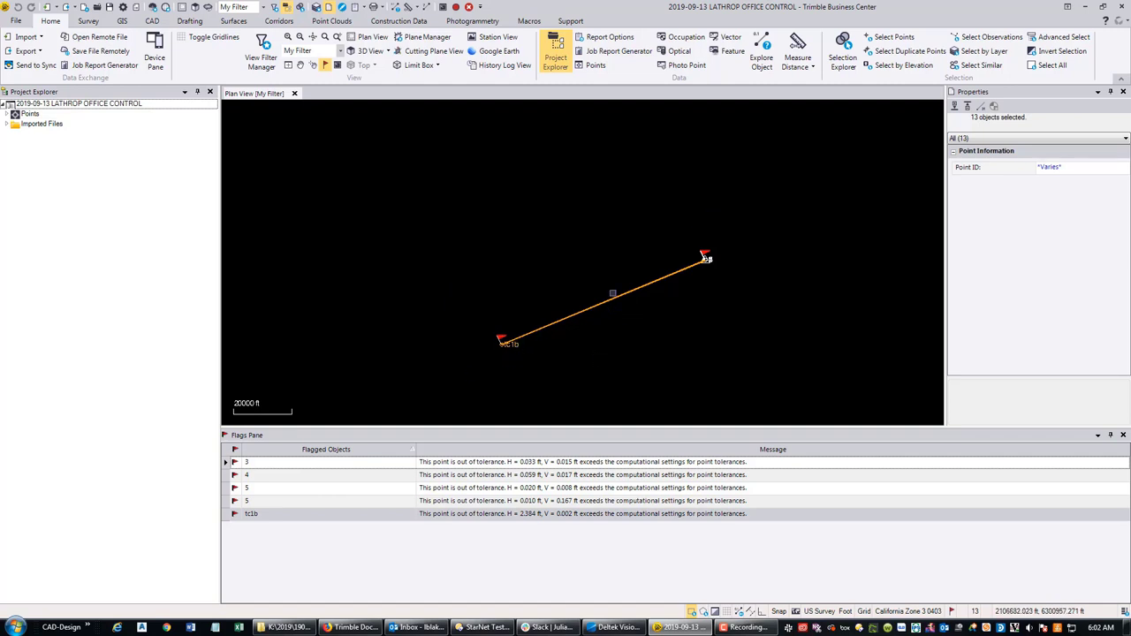
scroll(707, 258, "up", 5)
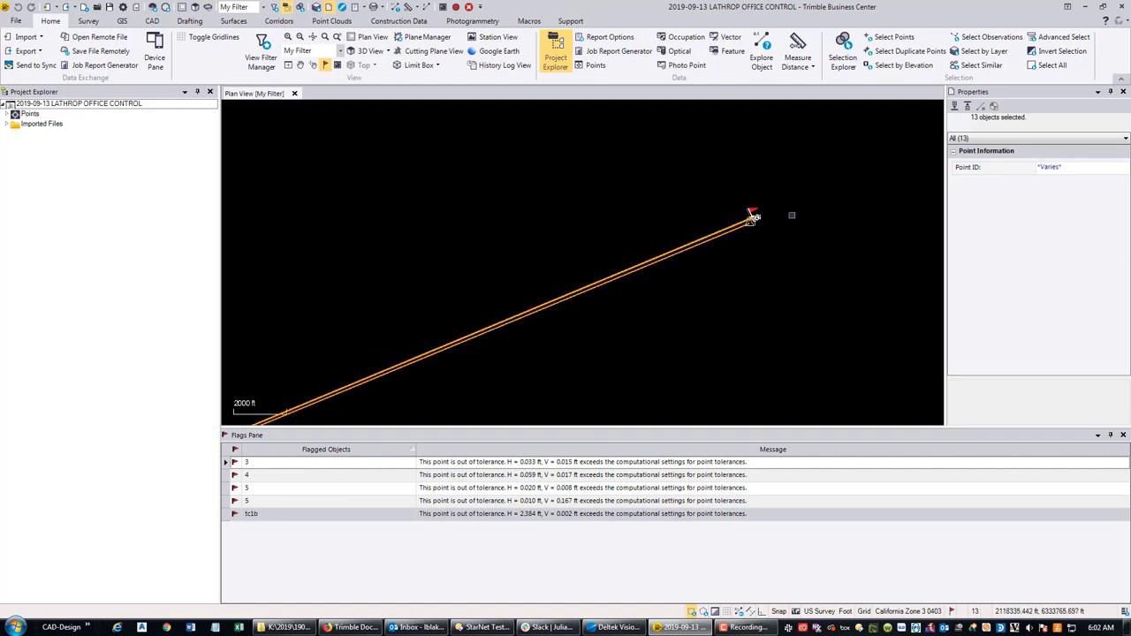
scroll(728, 202, "up", 3)
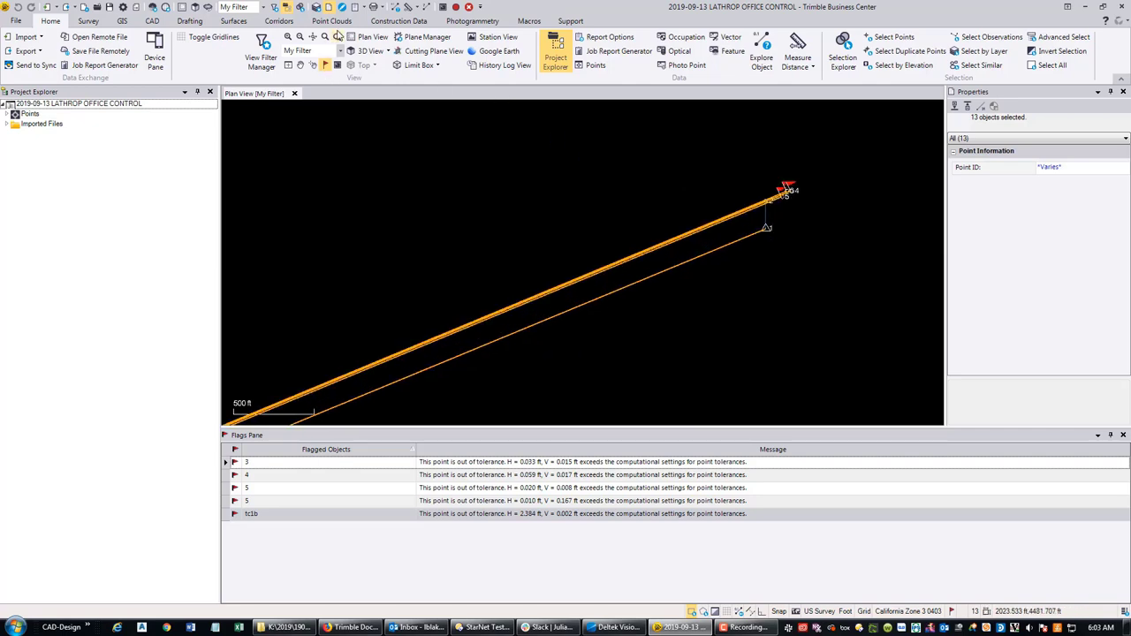
left_click(15, 21)
left_click(18, 14)
Choose the TDEF exporter for the selected vectors, then close Export and exit Trimble Business Center
left_click(25, 51)
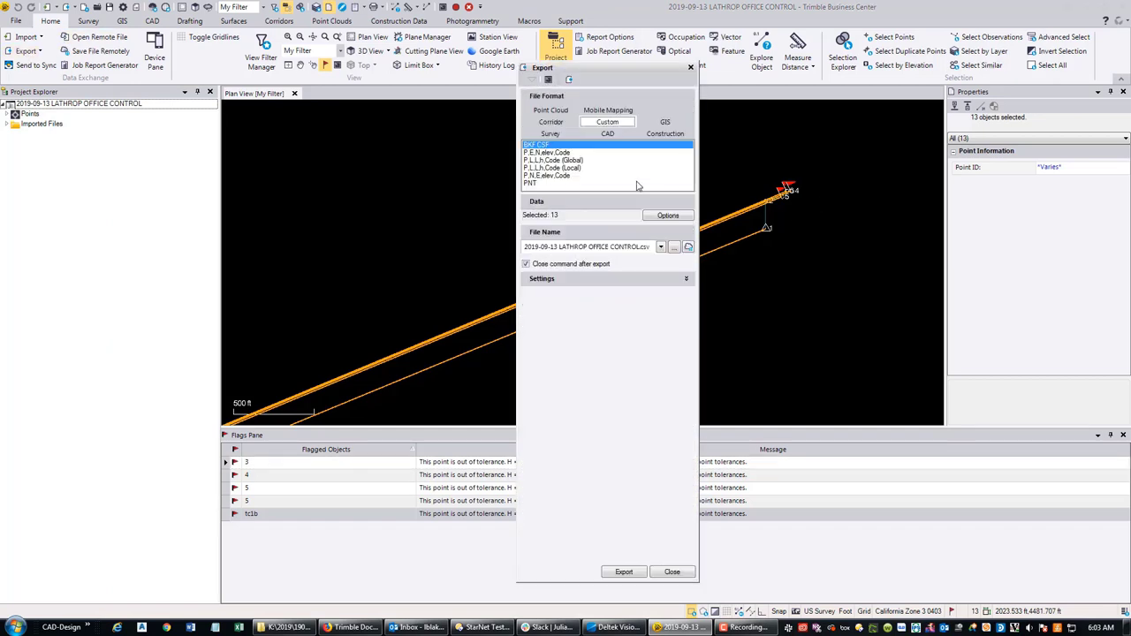
left_click(557, 134)
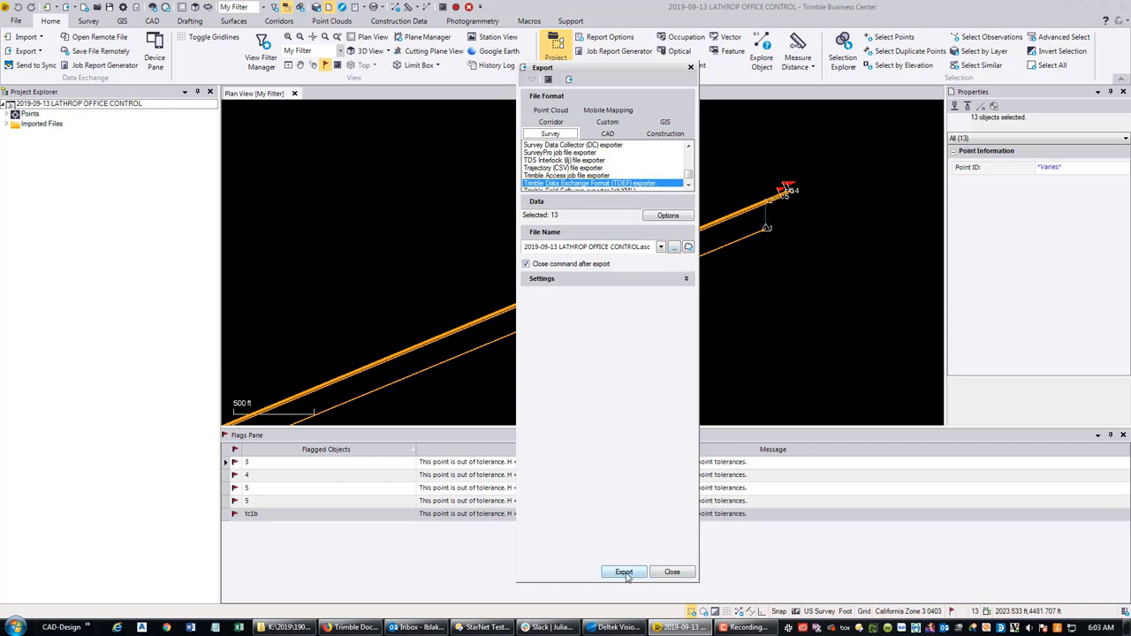
left_click(673, 573)
key("Escape")
left_click(1122, 7)
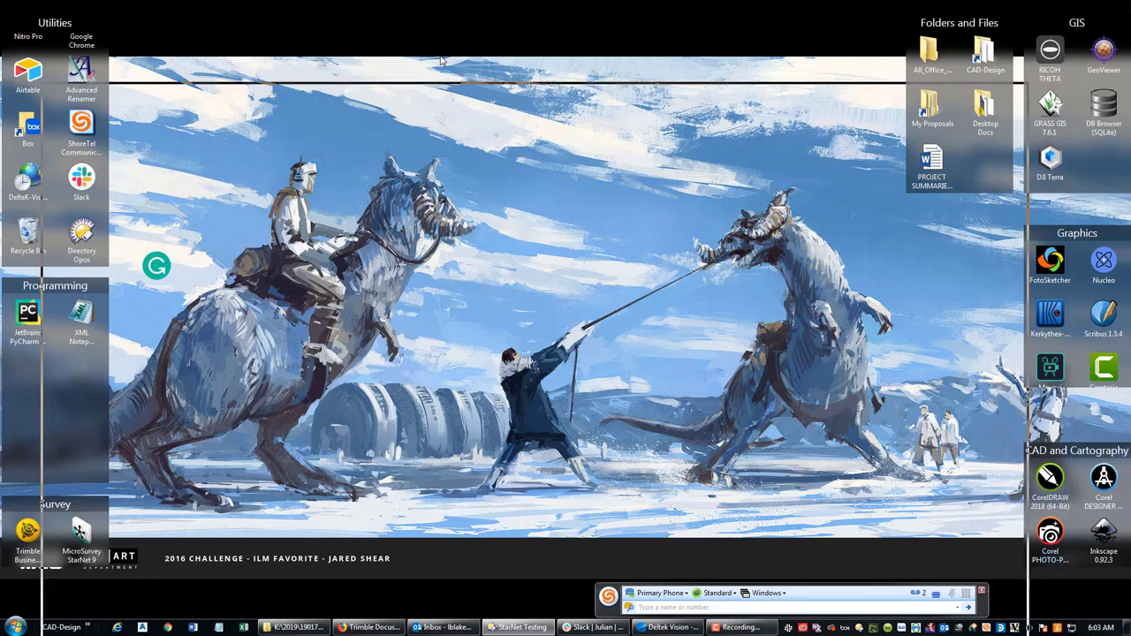
Open 2019-09-13 LATHROP OFFICE CONTROL.asc in Notepad++ from the maximized StarNet Testing folder
left_click(522, 626)
left_click(993, 58)
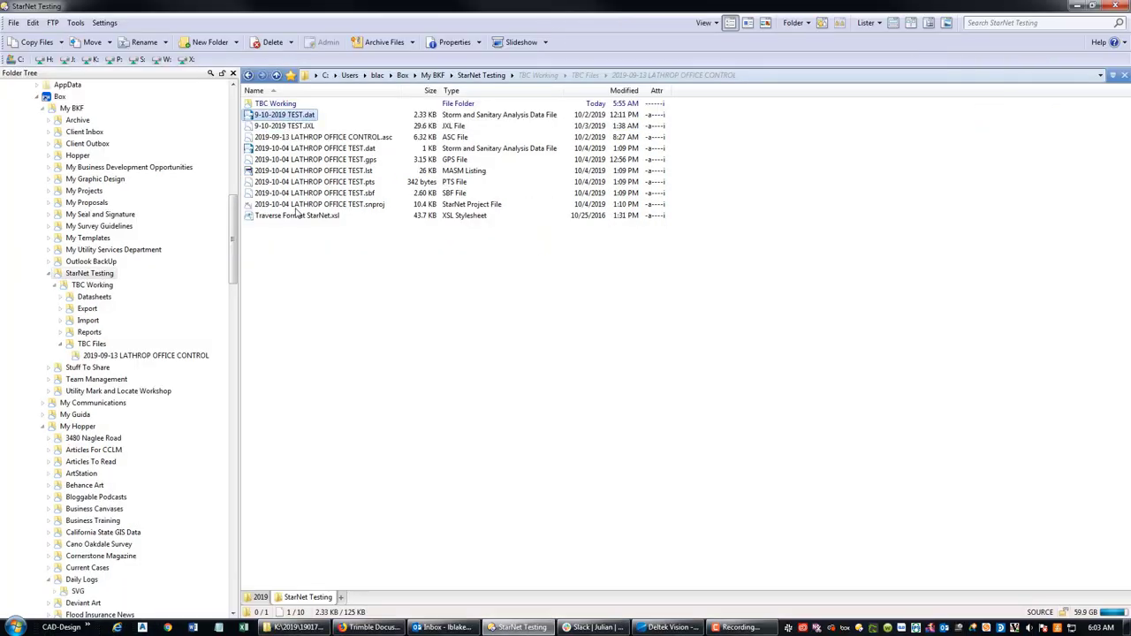
left_click(322, 137)
right_click(323, 138)
left_click(412, 169)
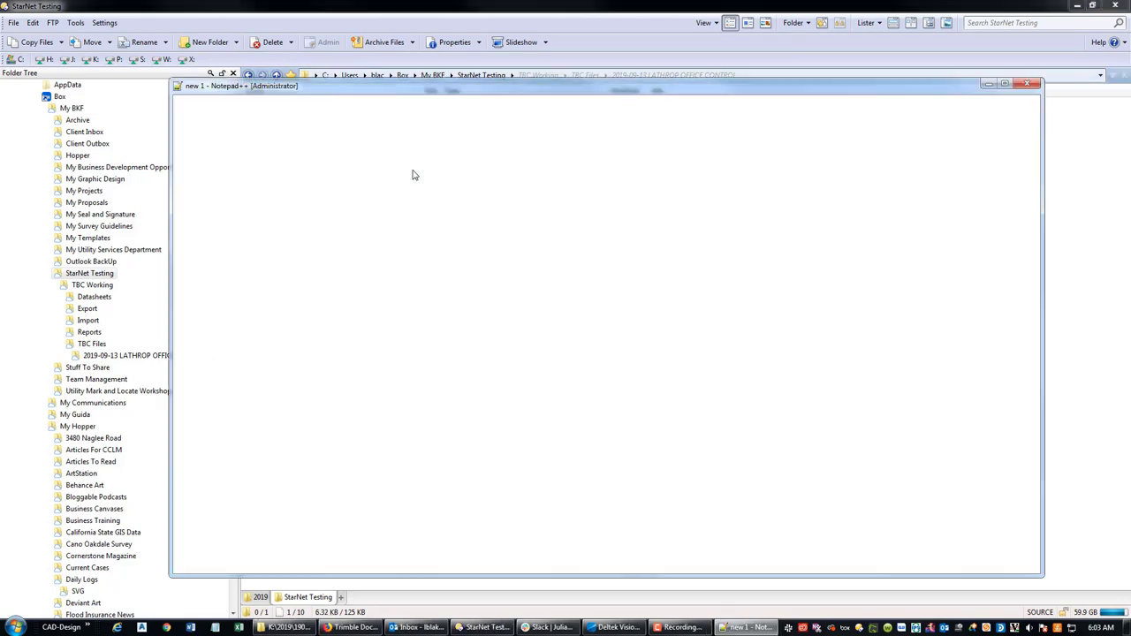
Review the file's GPS vectors and highlight the terrestrial observation lines 57–69
scroll(430, 142, "down", 9)
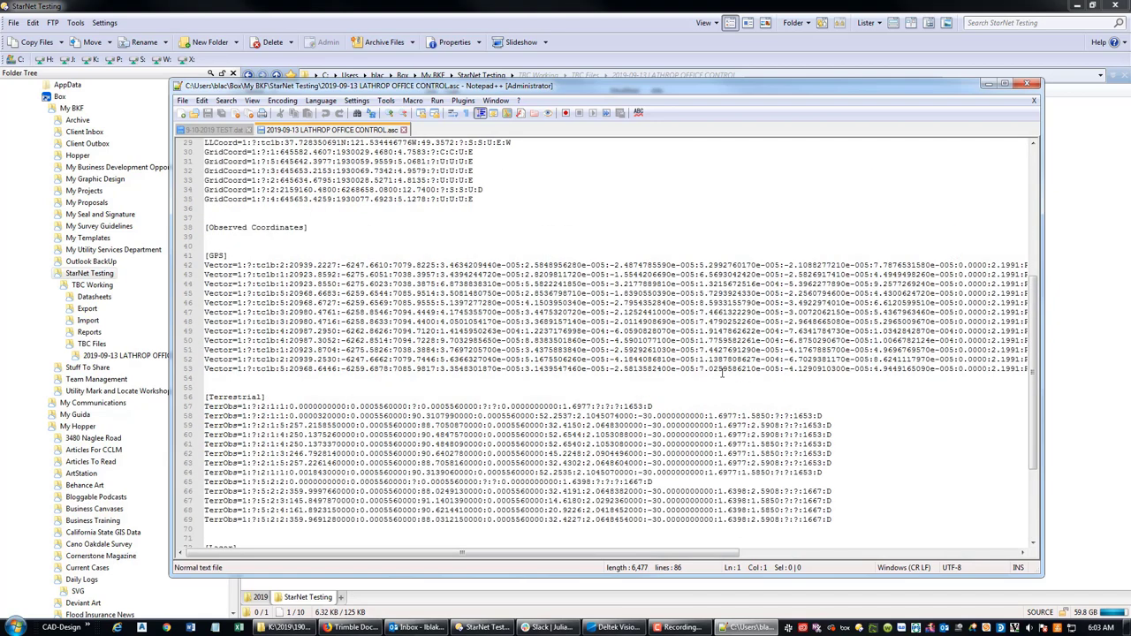
scroll(438, 298, "up", 2)
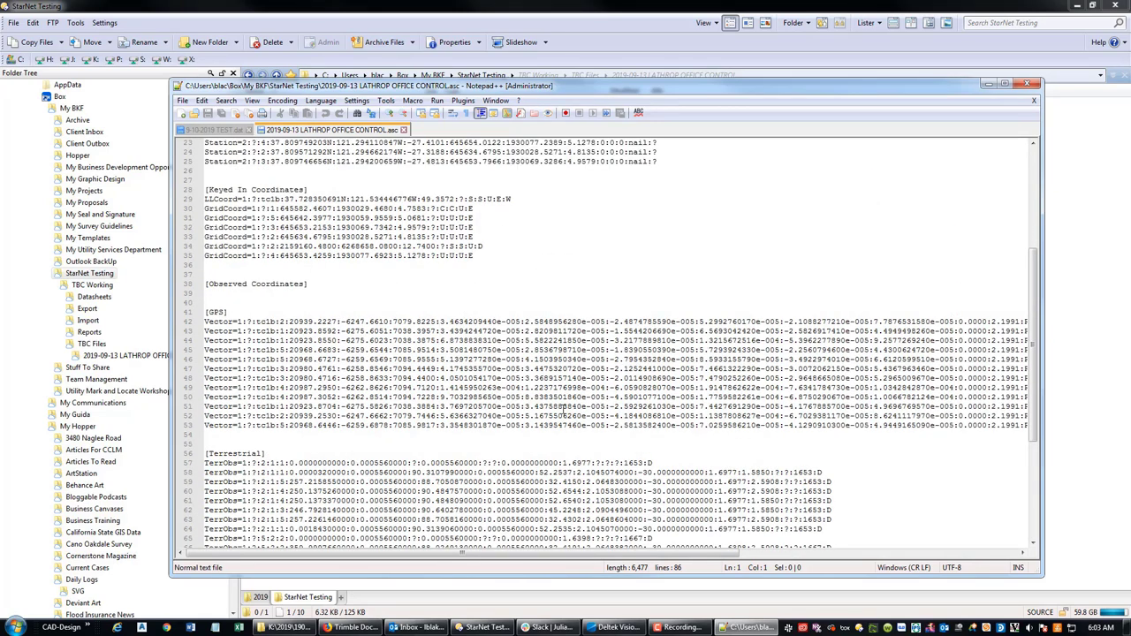
scroll(547, 309, "down", 7)
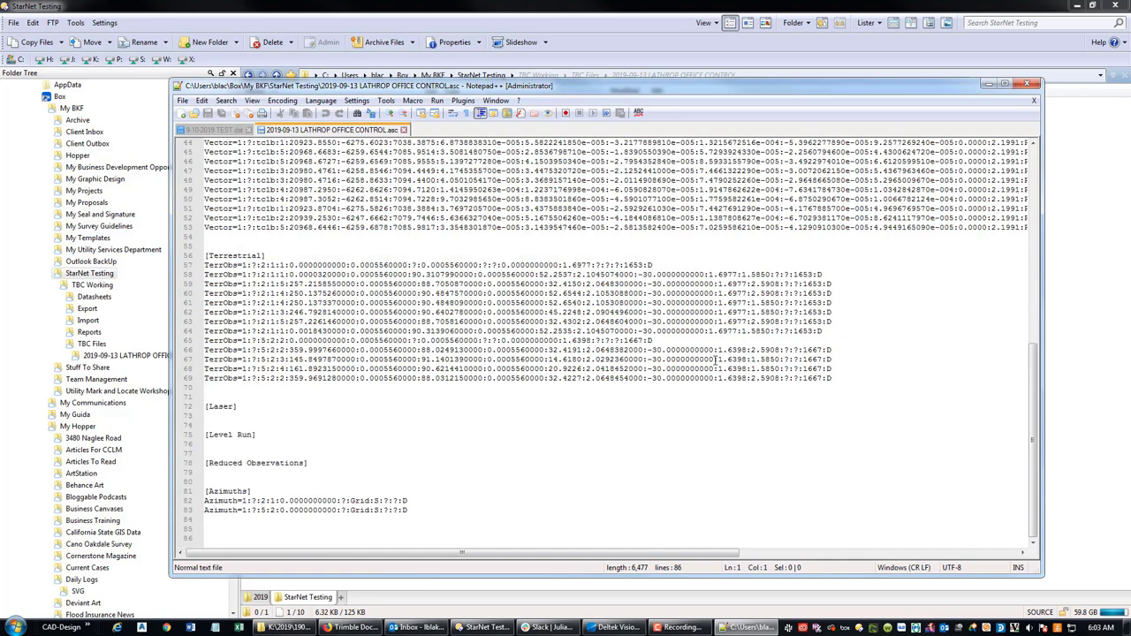
left_click_drag(861, 389, 175, 265)
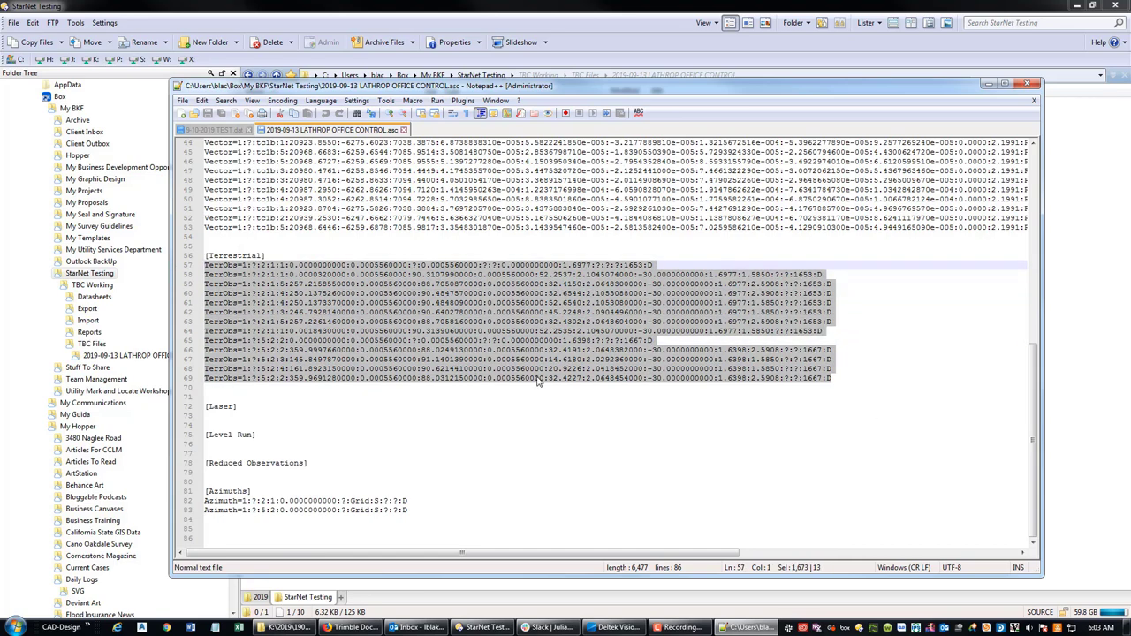
scroll(539, 284, "up", 10)
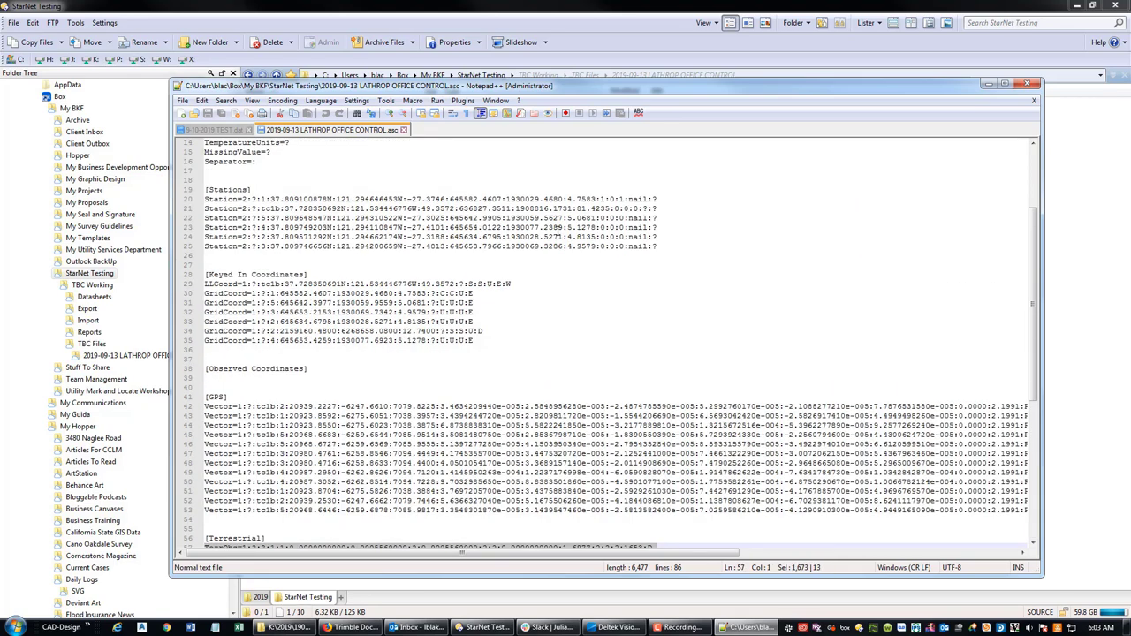
scroll(559, 232, "up", 5)
left_click(1028, 85)
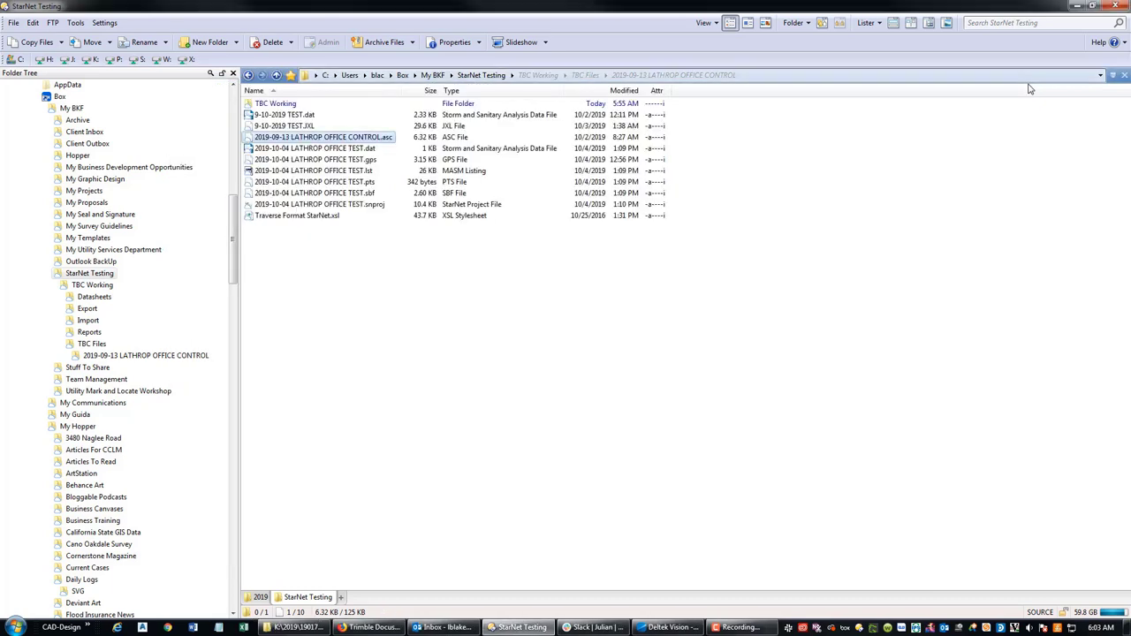
left_click(435, 287)
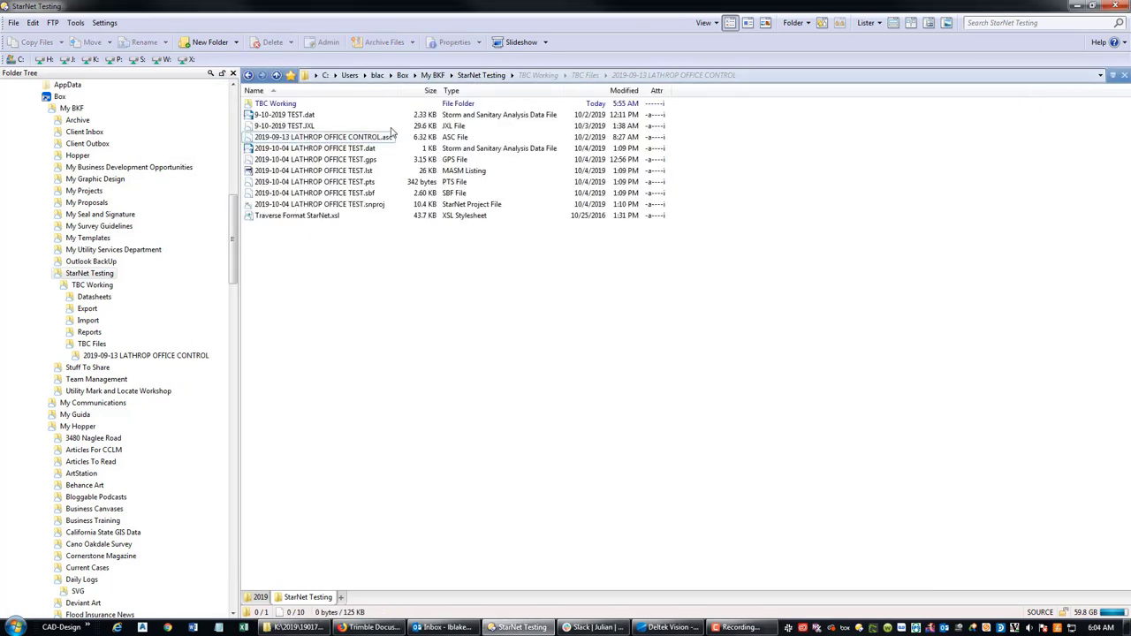
left_click(325, 138)
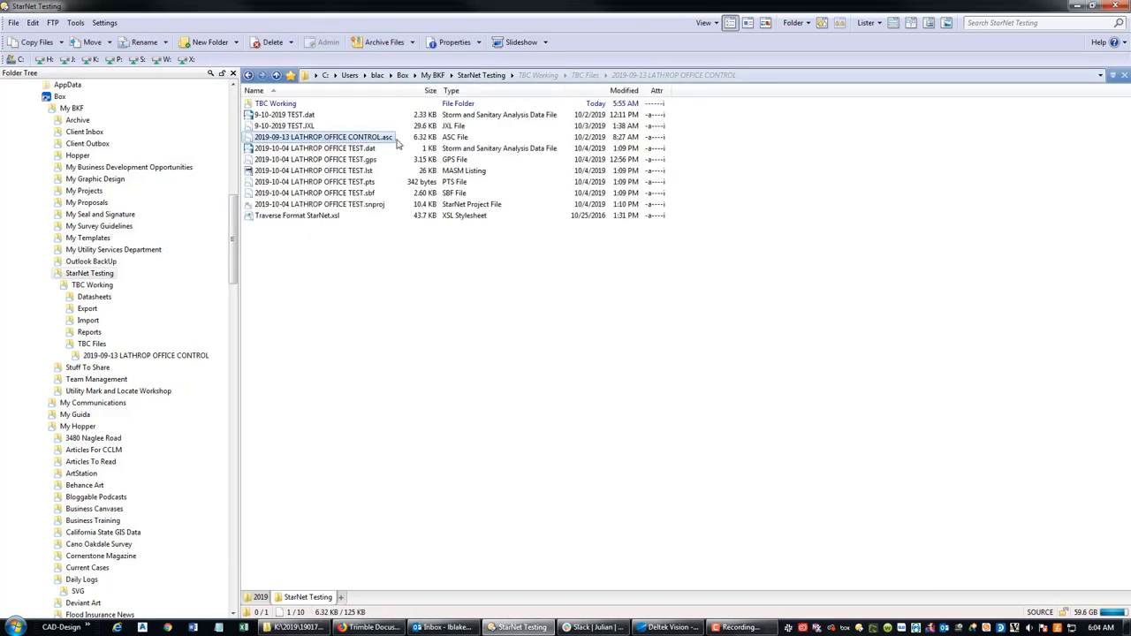
key("Down")
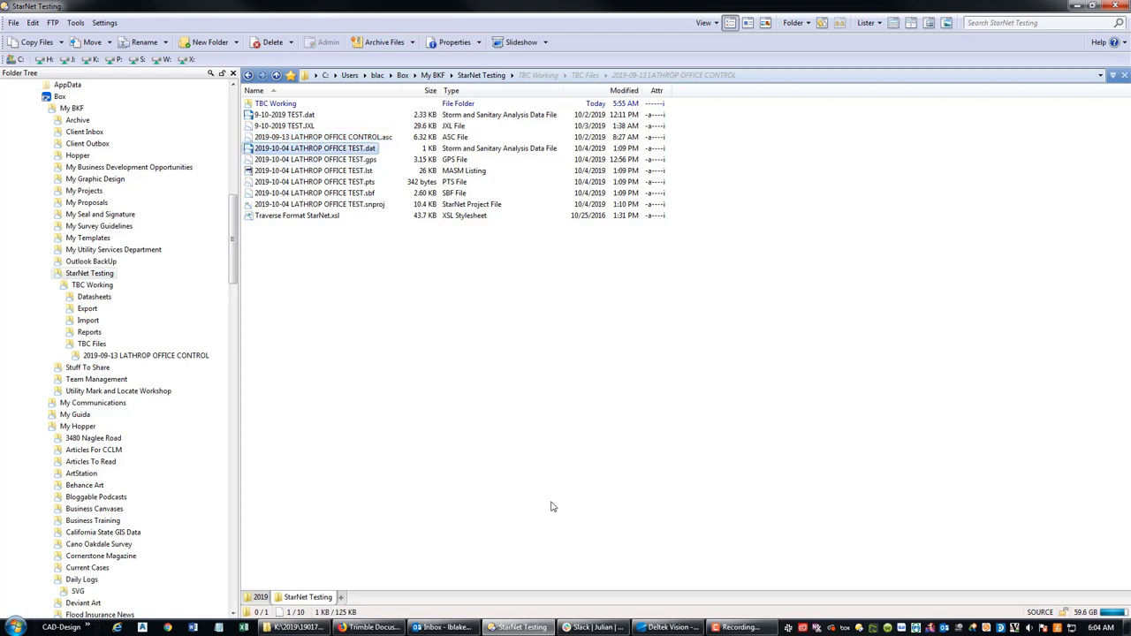
left_click(358, 260)
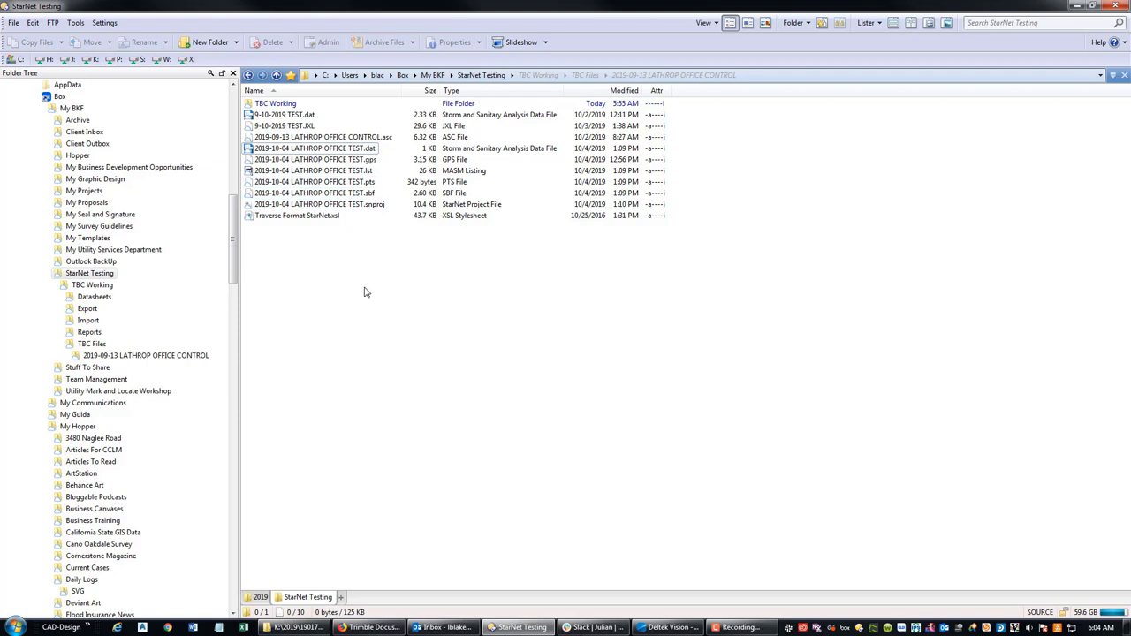
left_click(349, 138)
left_click(356, 151)
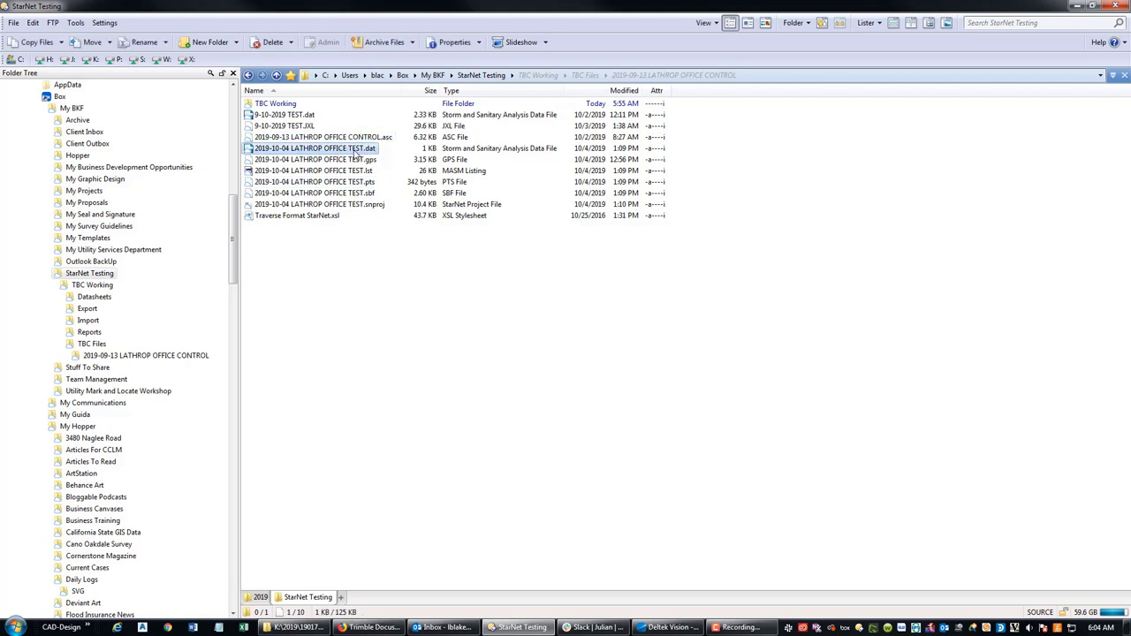